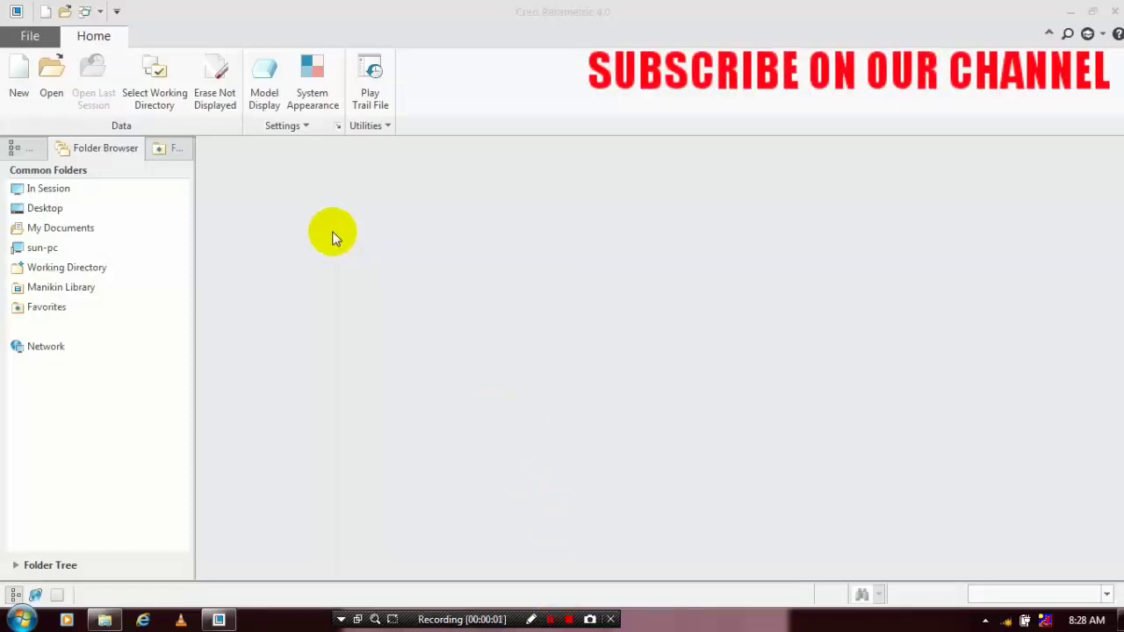
# Create new solid part PRT0004 from the mmns_part_solid template instead of the default.
pyautogui.click(17, 83)
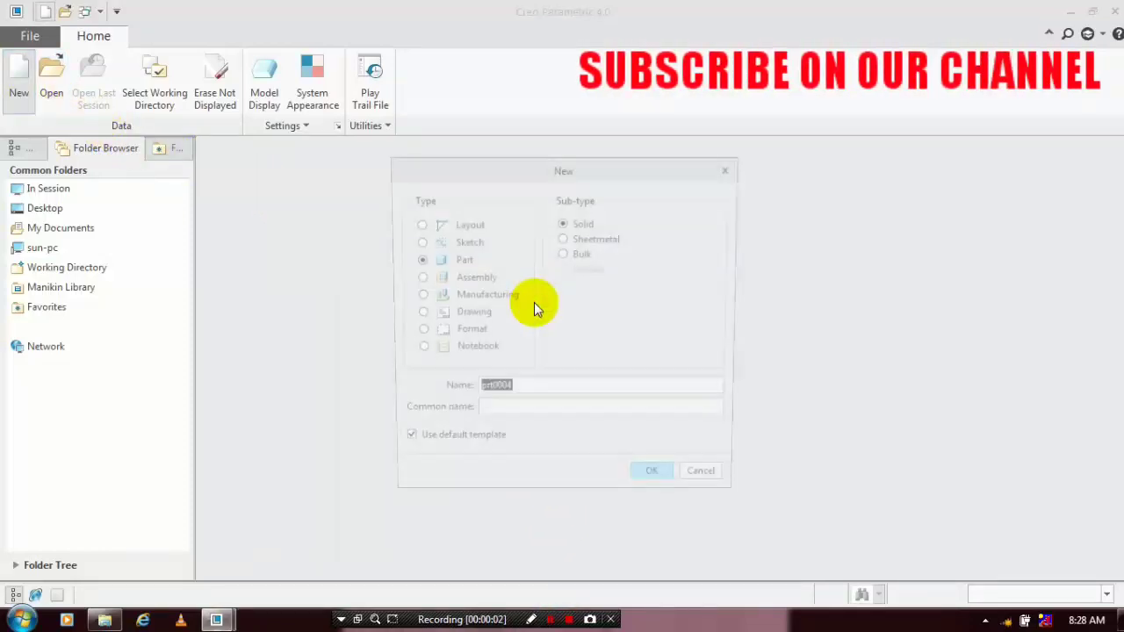
pyautogui.click(654, 473)
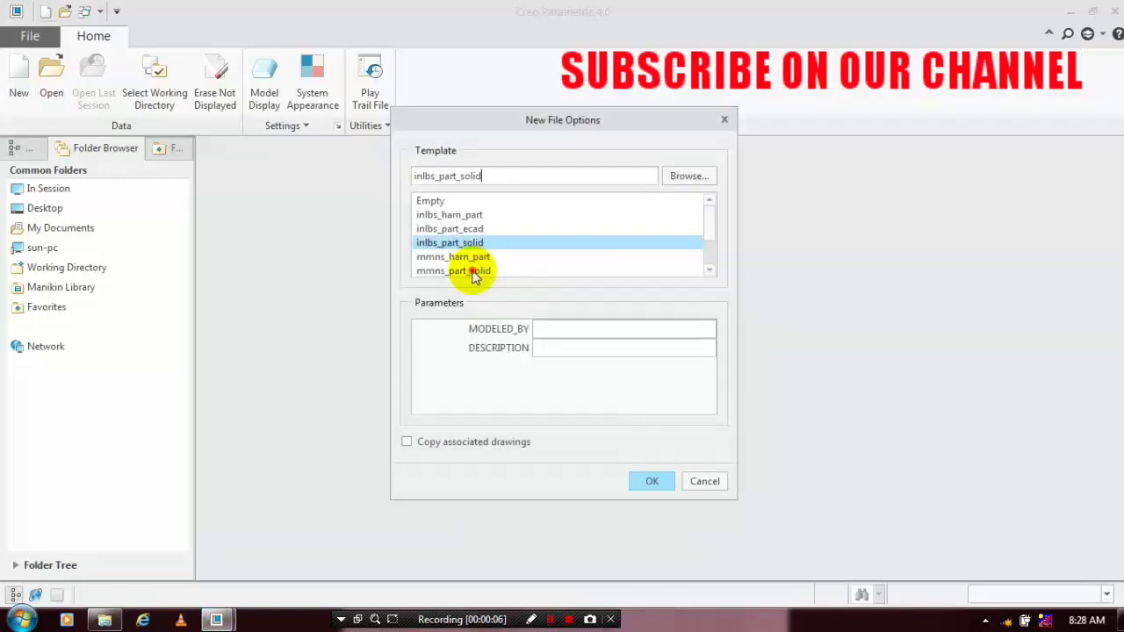
pyautogui.click(465, 257)
pyautogui.click(469, 271)
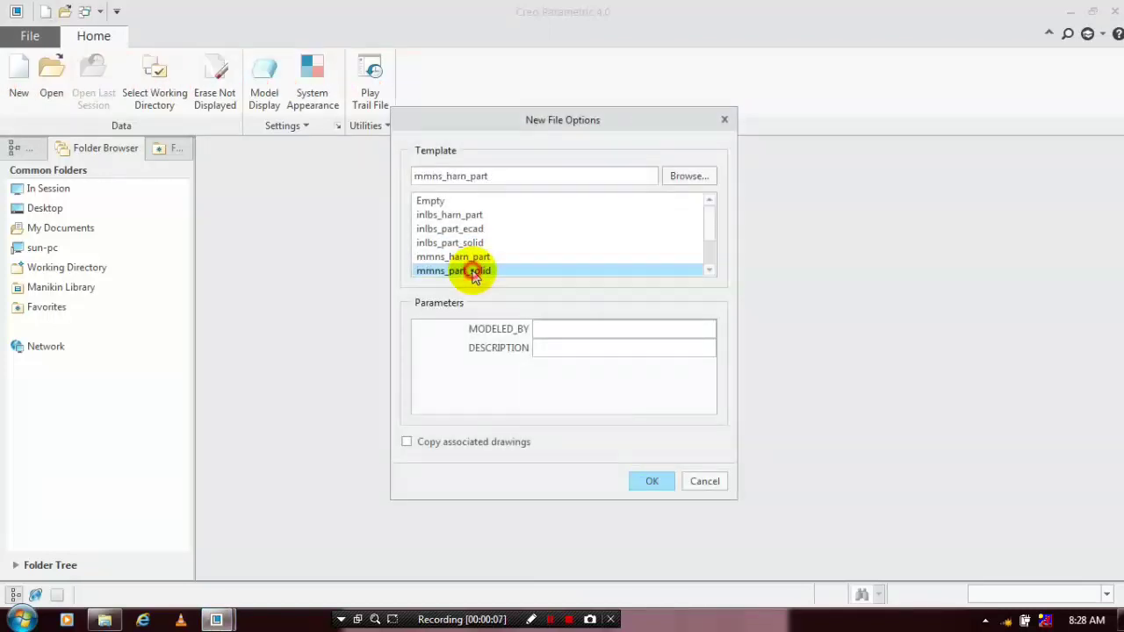
pyautogui.click(647, 481)
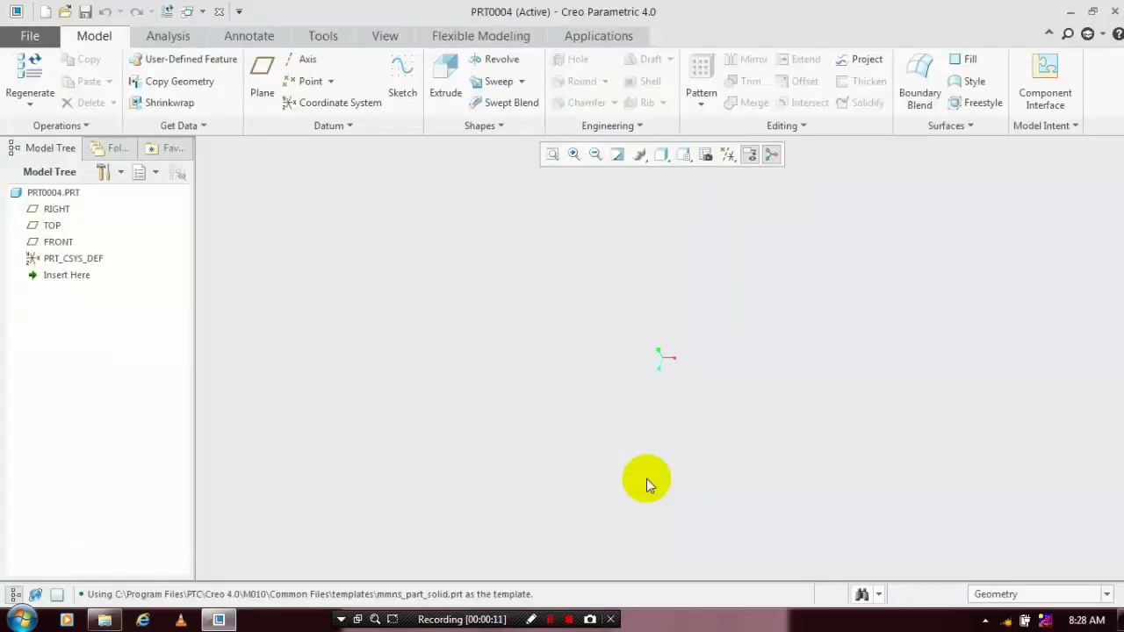
# Show all datum types and begin a face-on sketch on the TOP plane.
pyautogui.click(727, 155)
pyautogui.click(732, 176)
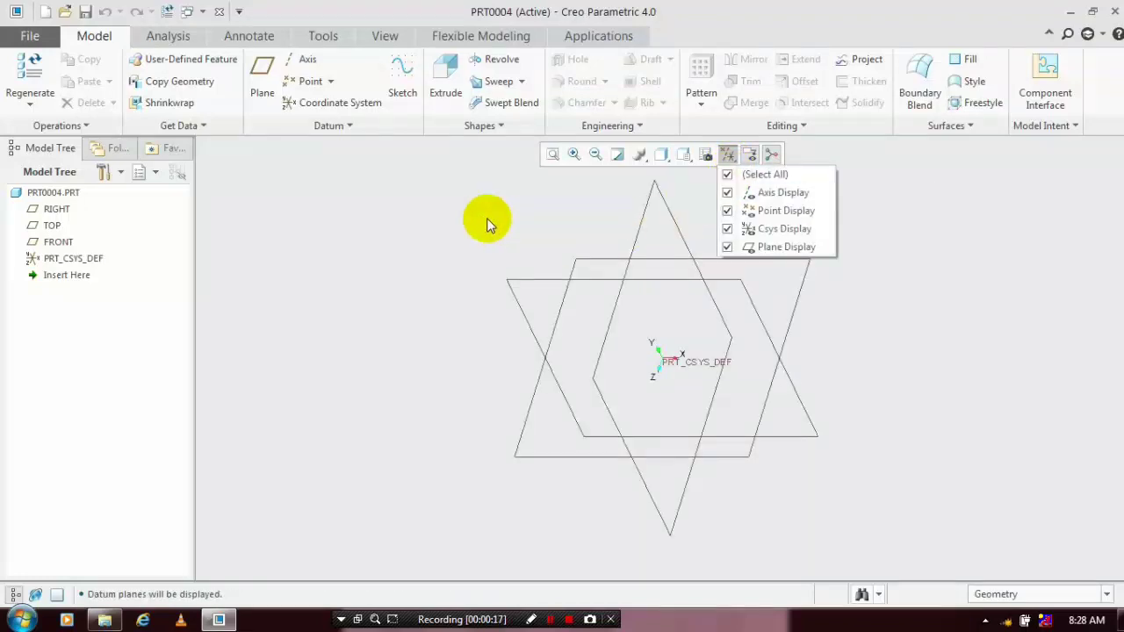
pyautogui.click(597, 263)
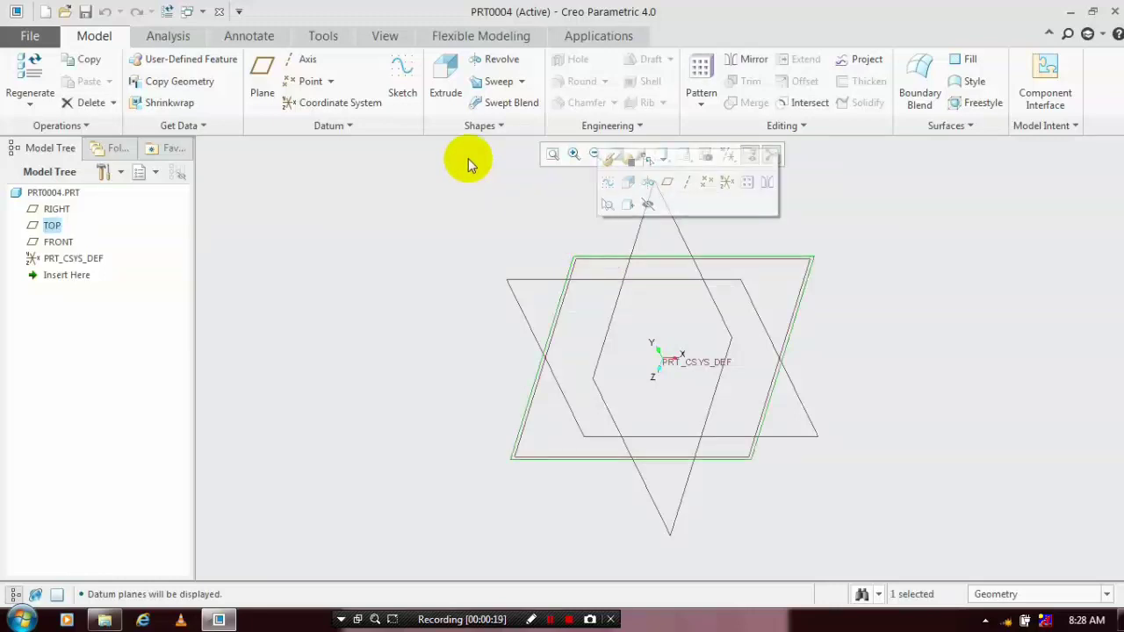
pyautogui.click(402, 92)
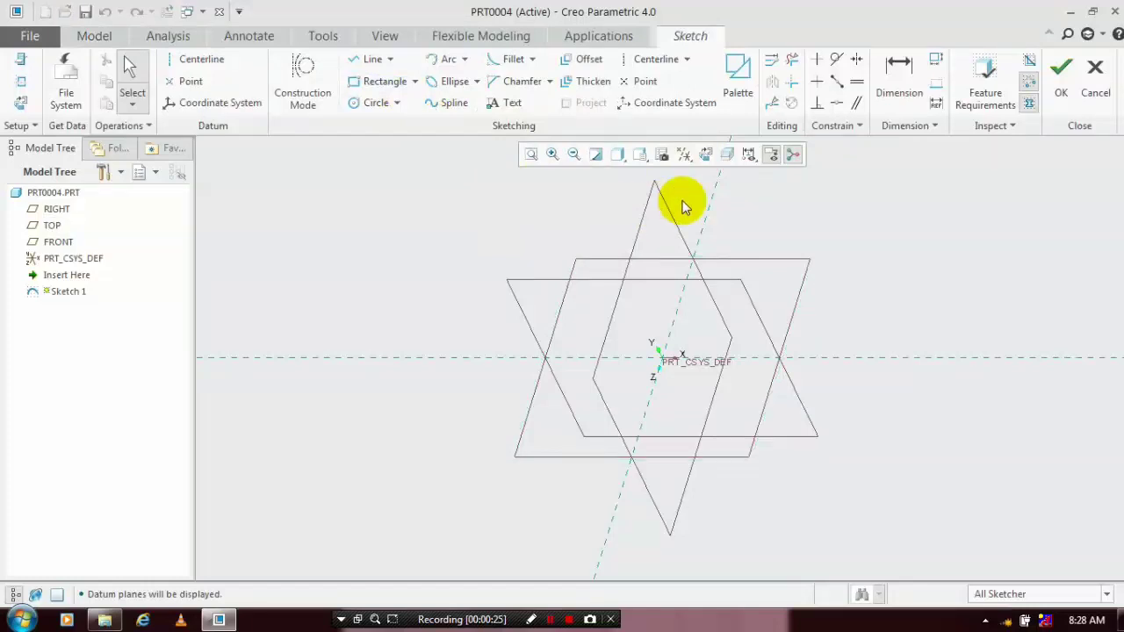
pyautogui.click(704, 156)
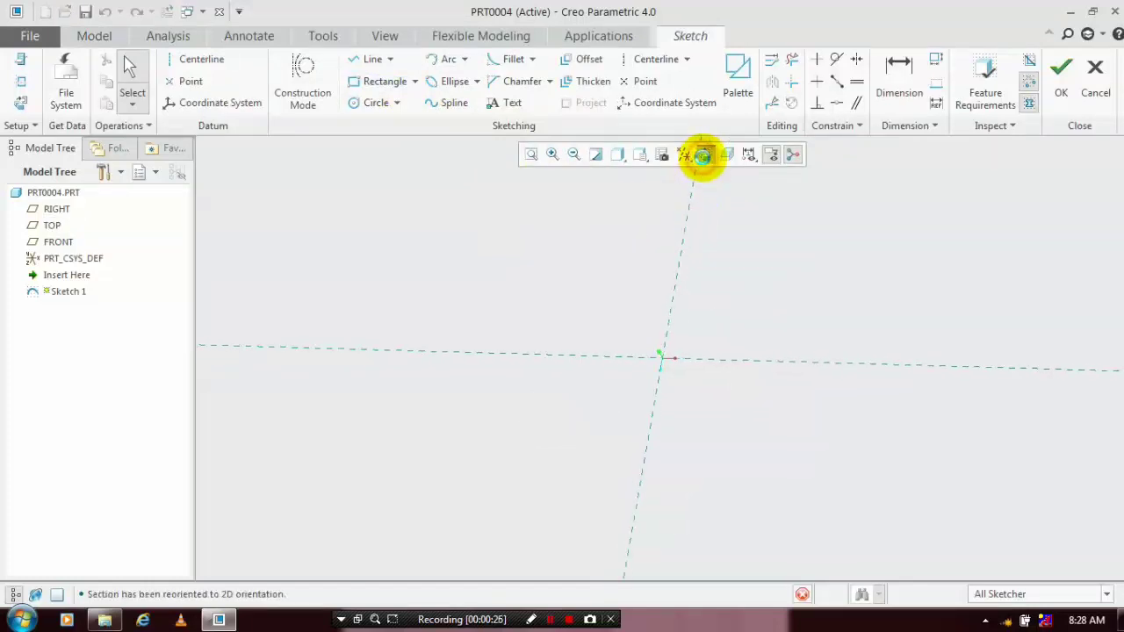
# Draw a corner rectangle straddling the origin and finish the sketch.
pyautogui.click(415, 82)
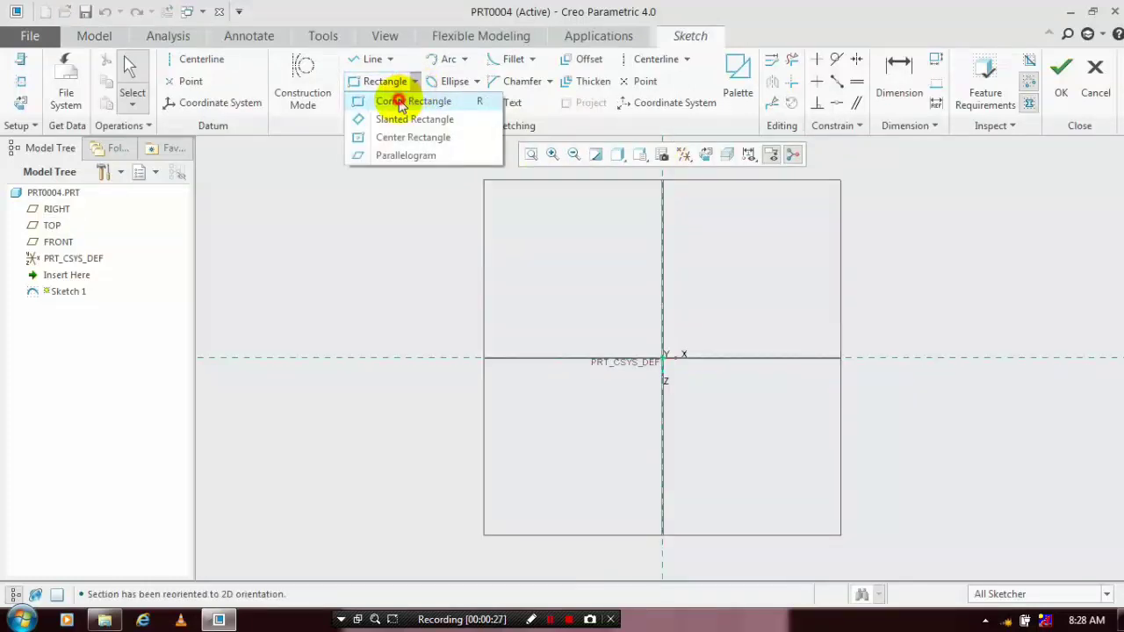
pyautogui.click(399, 100)
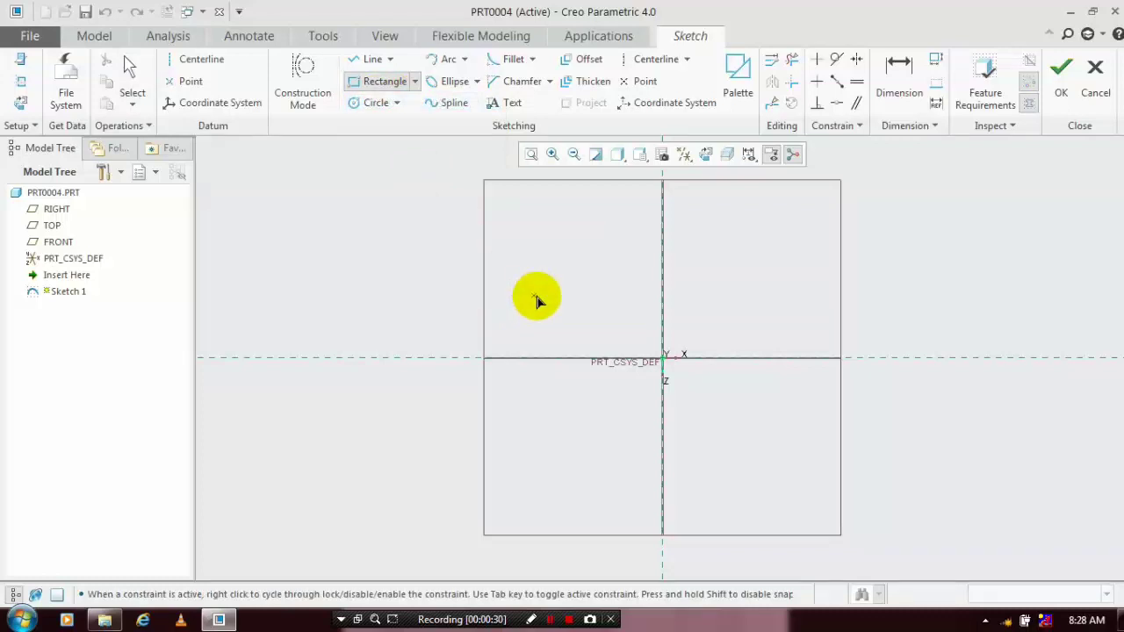
pyautogui.click(539, 296)
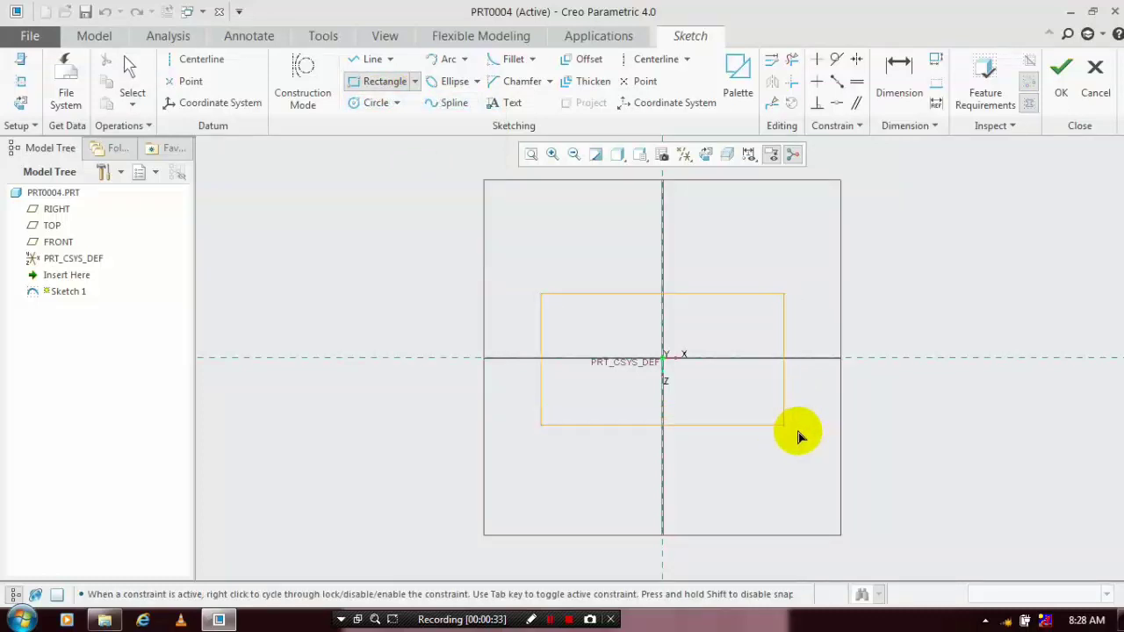
pyautogui.click(803, 430)
pyautogui.click(1060, 90)
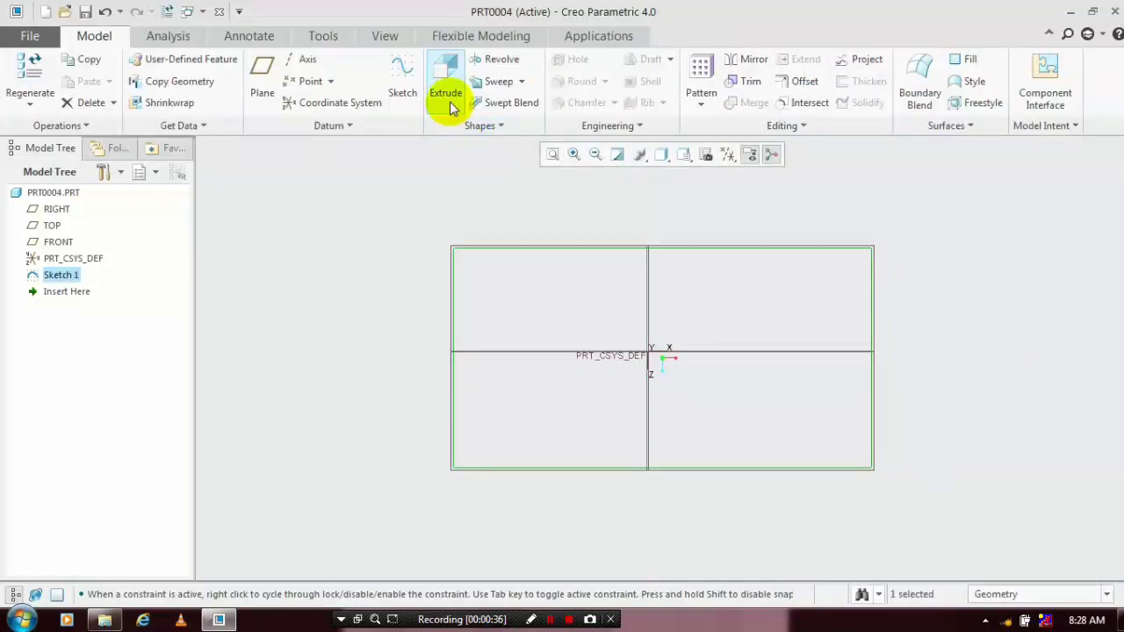
# Extrude the rectangle symmetrically to a 126.48 depth, forming the solid block.
pyautogui.click(448, 97)
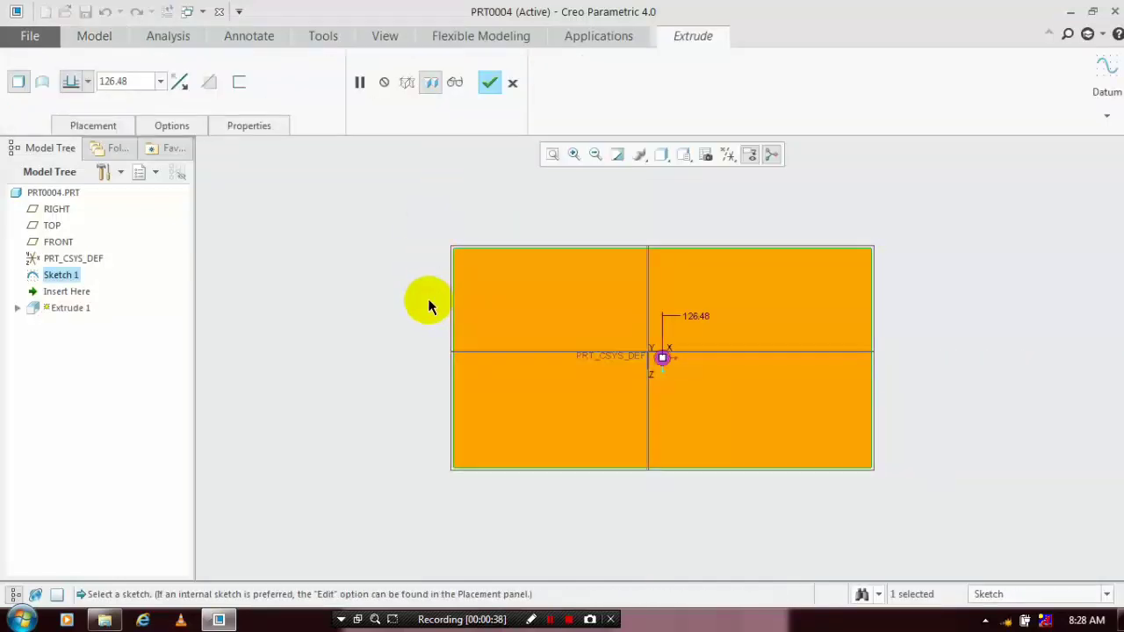
pyautogui.moveTo(429, 305); pyautogui.dragTo(318, 236, button='middle')
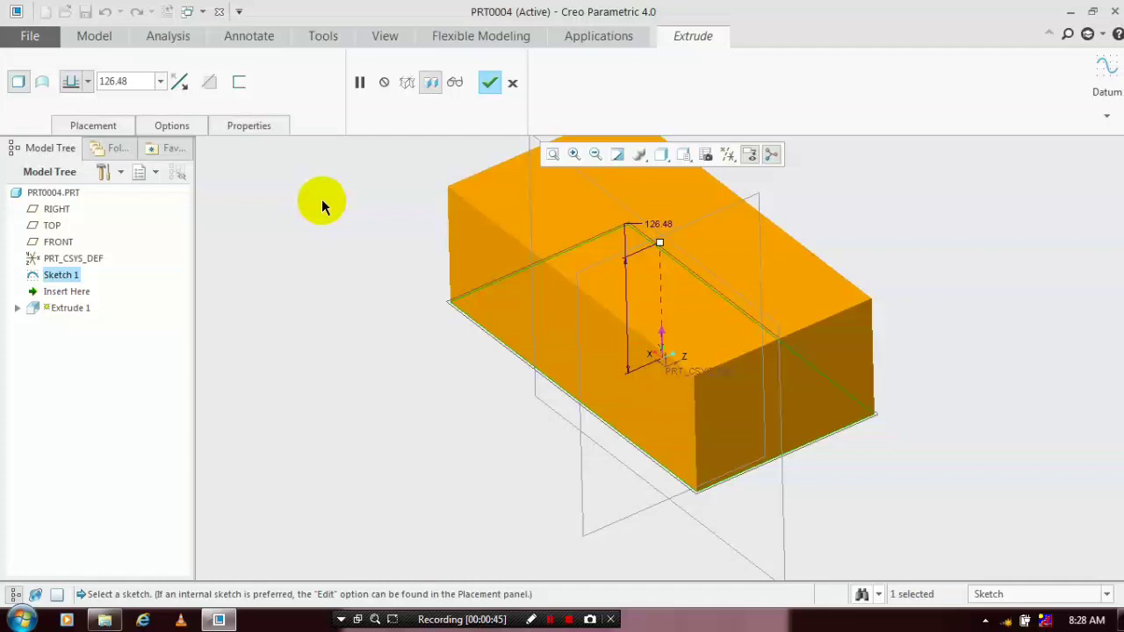
pyautogui.click(87, 81)
pyautogui.click(69, 114)
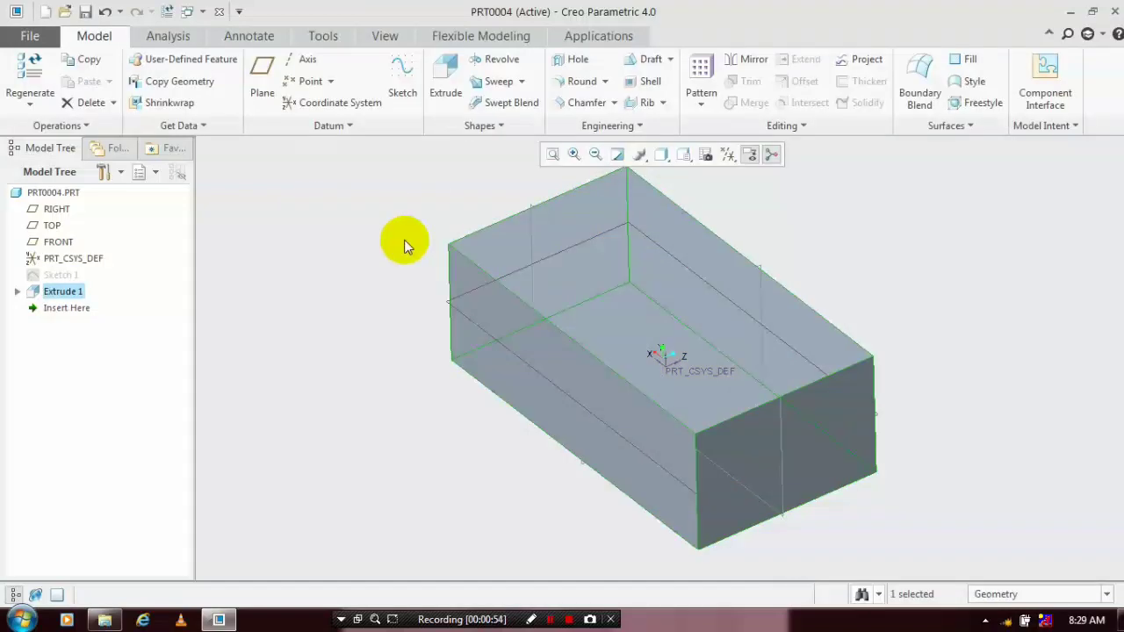
pyautogui.moveTo(407, 330)
pyautogui.mouseDown(button='middle')
pyautogui.moveTo(427, 275)
pyautogui.moveTo(469, 234)
pyautogui.moveTo(447, 257)
pyautogui.moveTo(513, 260)
pyautogui.mouseUp(button='middle')
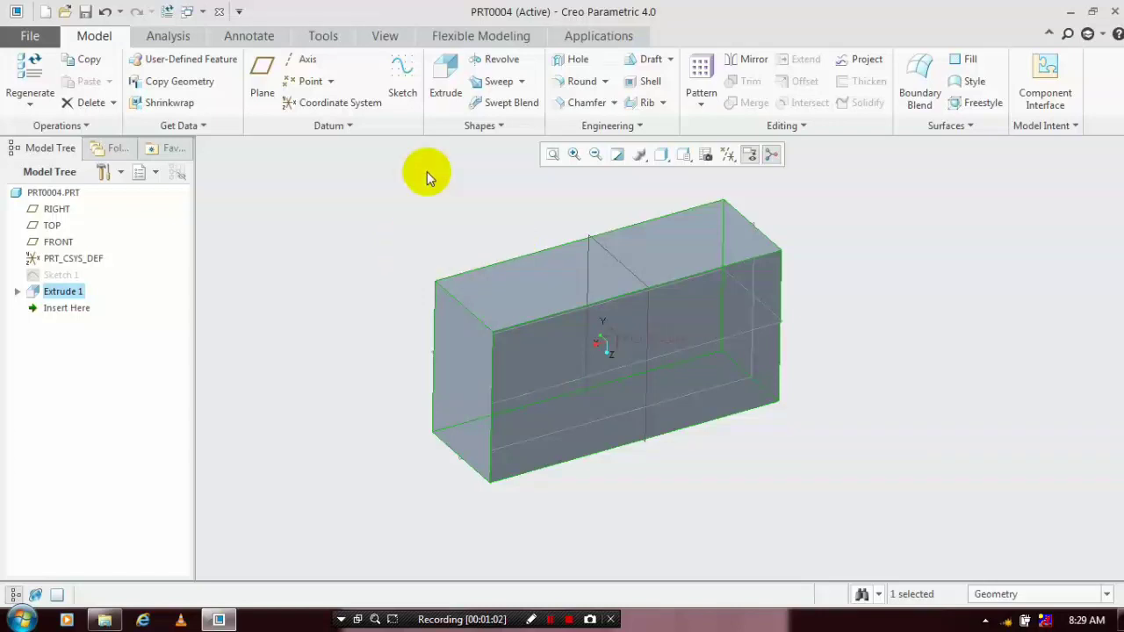
# In a new face-on sketch, draw a slanted line crossing the block, ending below it.
pyautogui.click(402, 87)
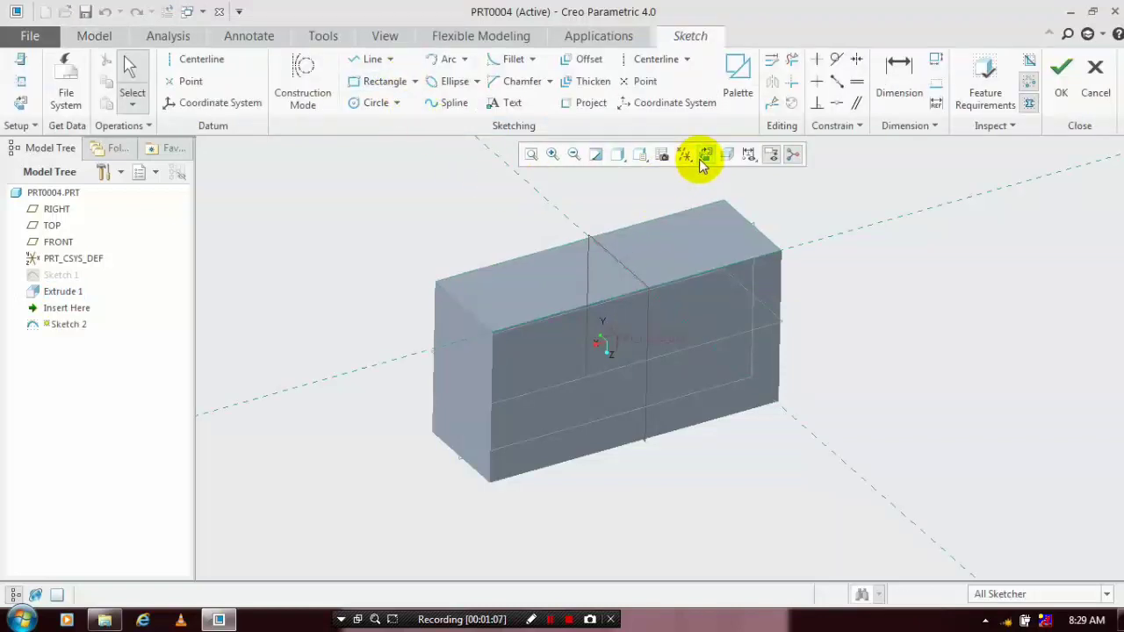
pyautogui.click(705, 158)
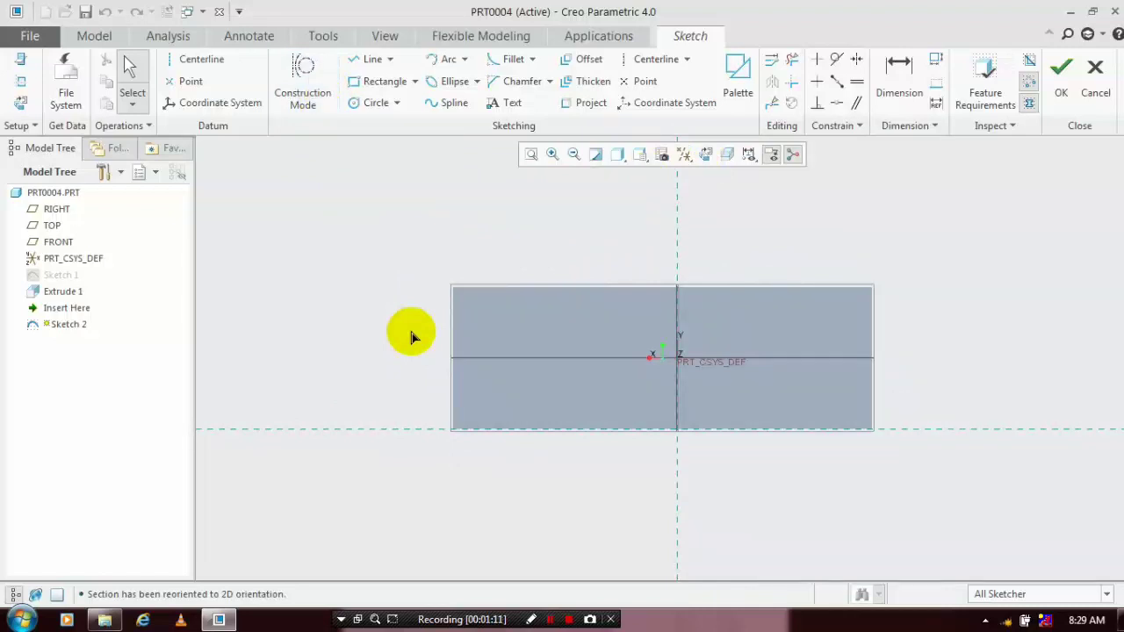
pyautogui.press('l')
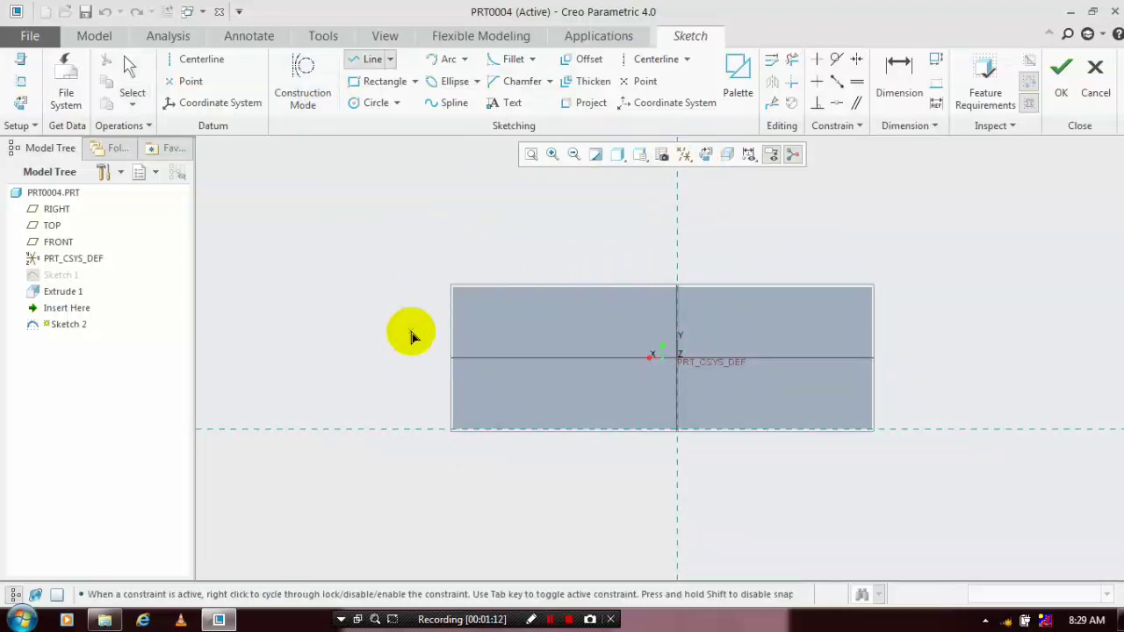
pyautogui.click(411, 335)
pyautogui.click(503, 502)
pyautogui.scroll(2, 556, 565)
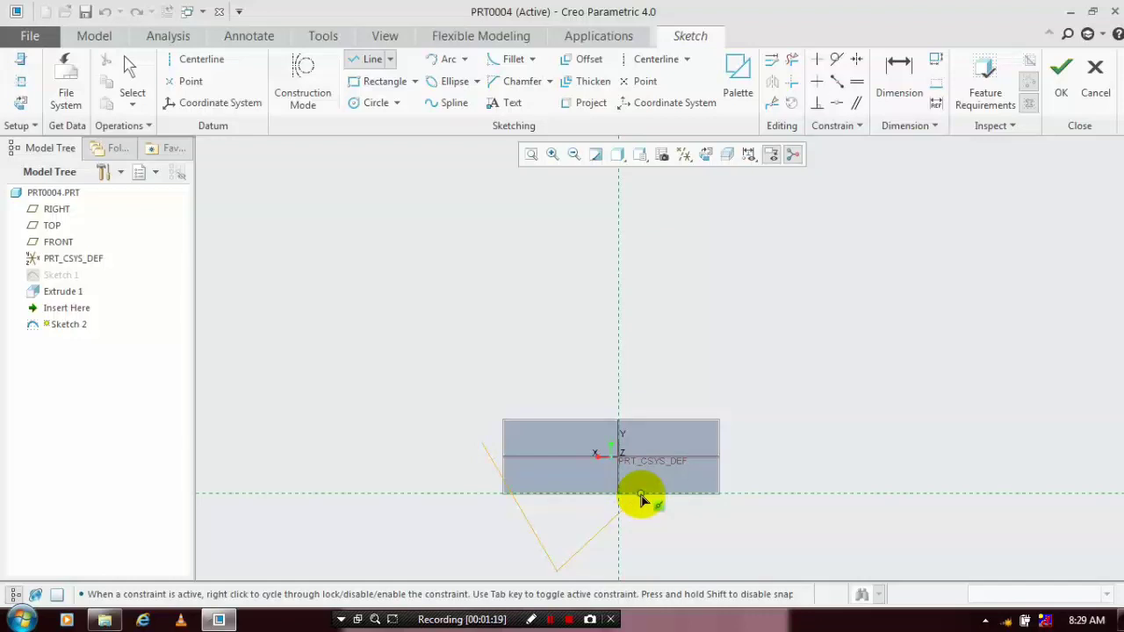
pyautogui.scroll(-3, 488, 451)
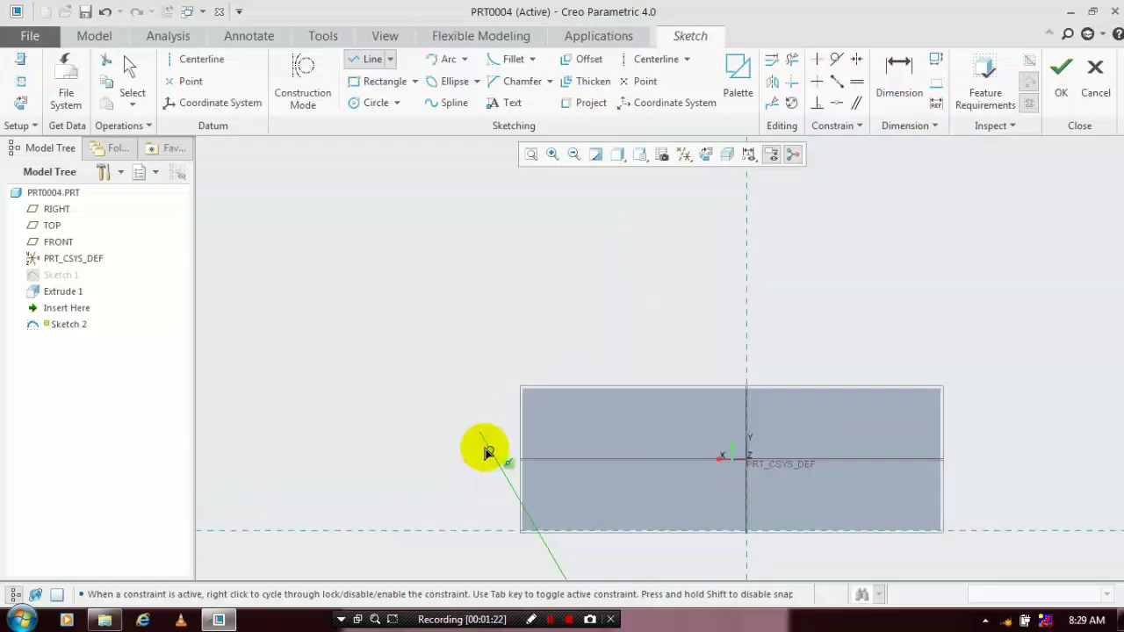
pyautogui.click(482, 436)
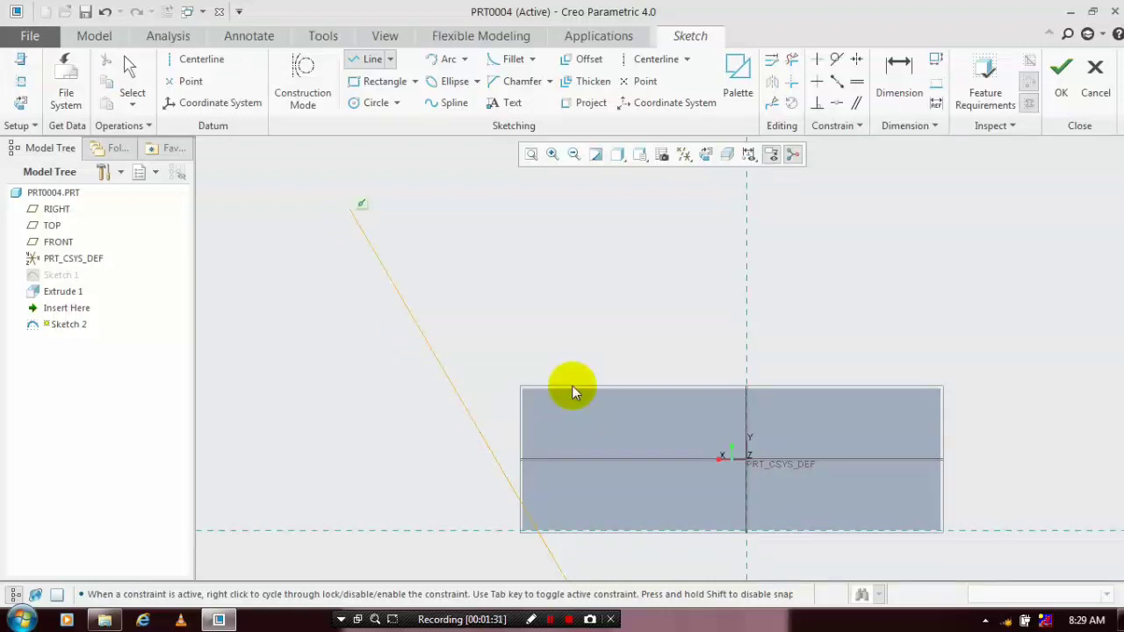
pyautogui.scroll(-4, 571, 385)
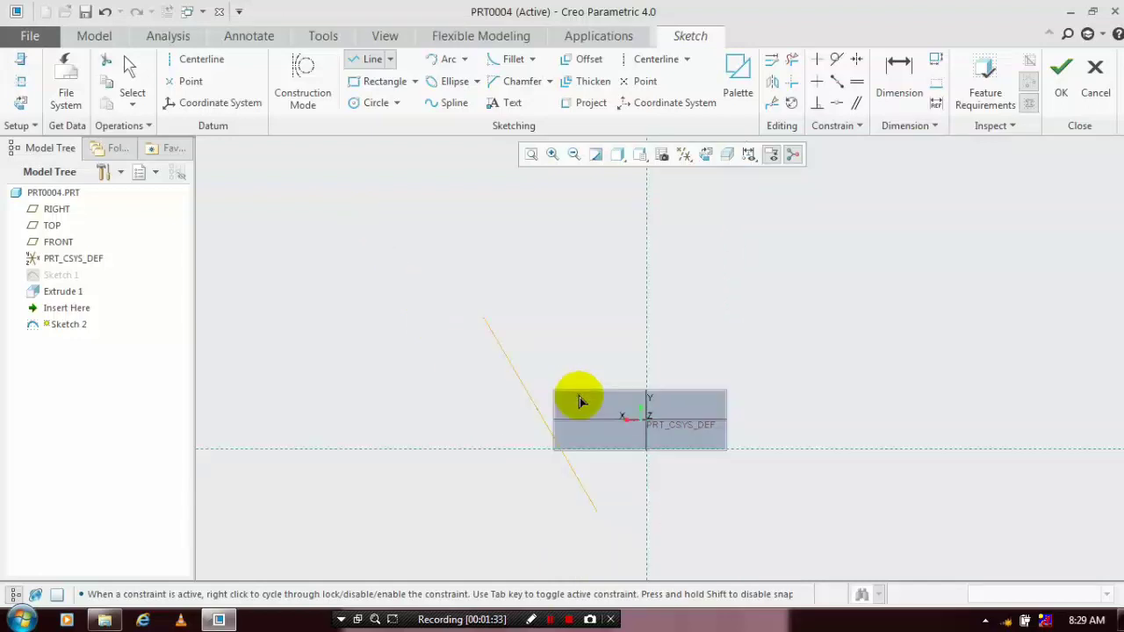
pyautogui.scroll(3, 658, 519)
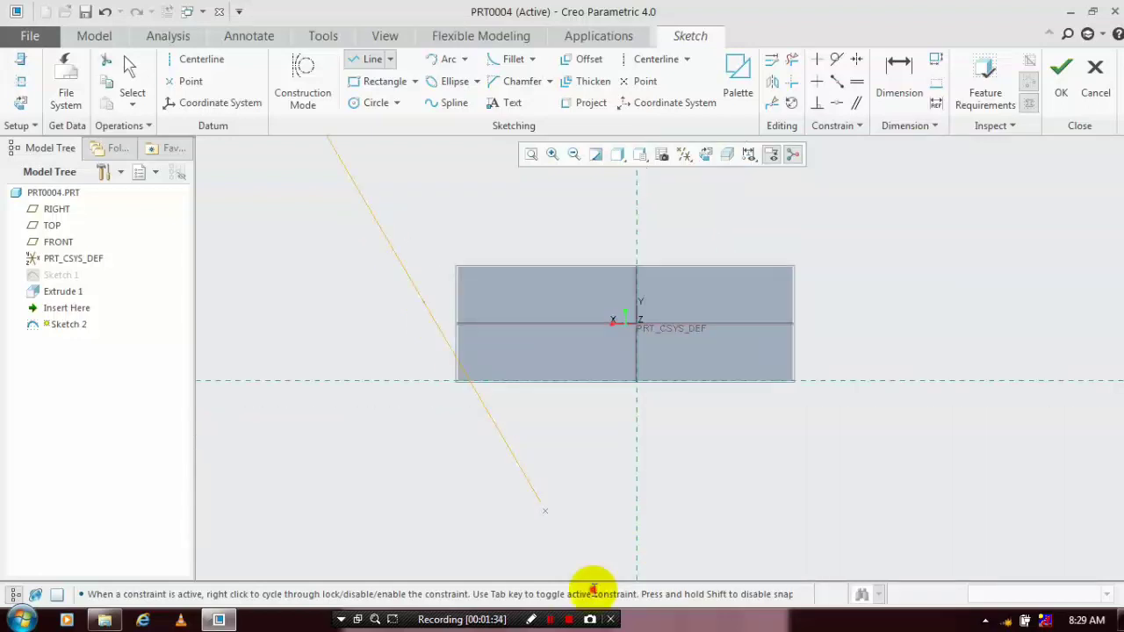
pyautogui.scroll(-3, 577, 505)
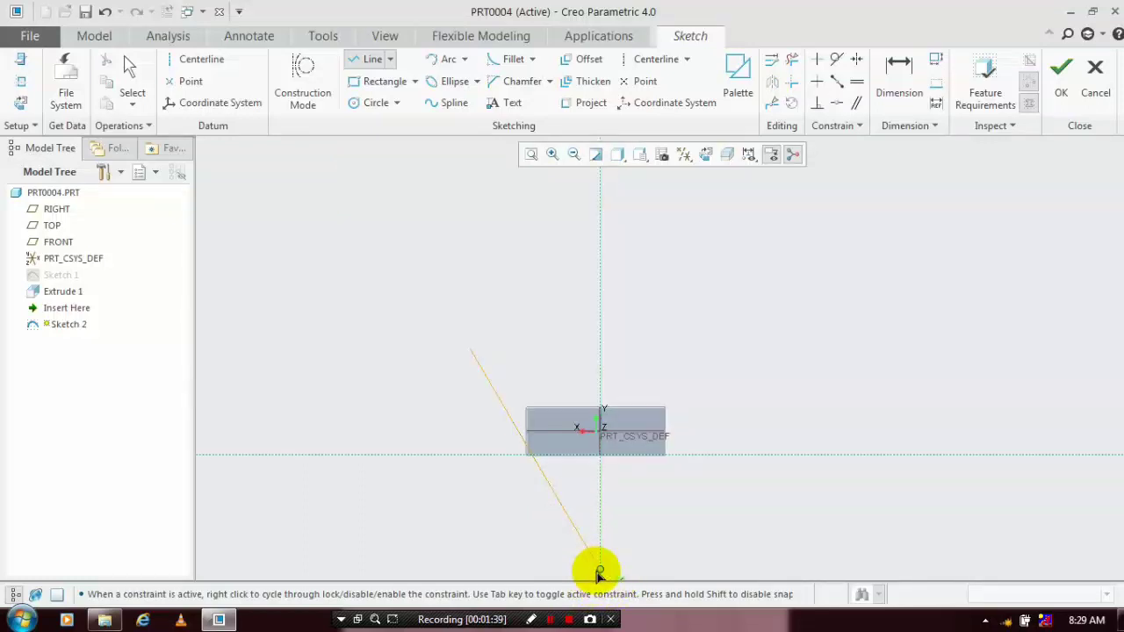
pyautogui.click(600, 576)
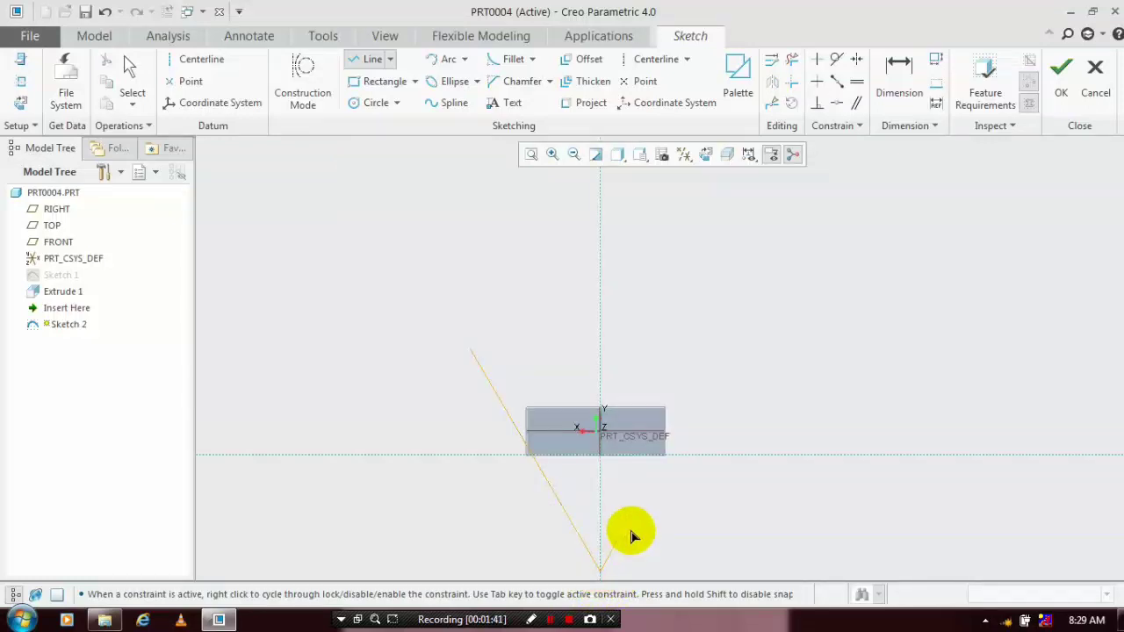
pyautogui.middleClick(650, 500)
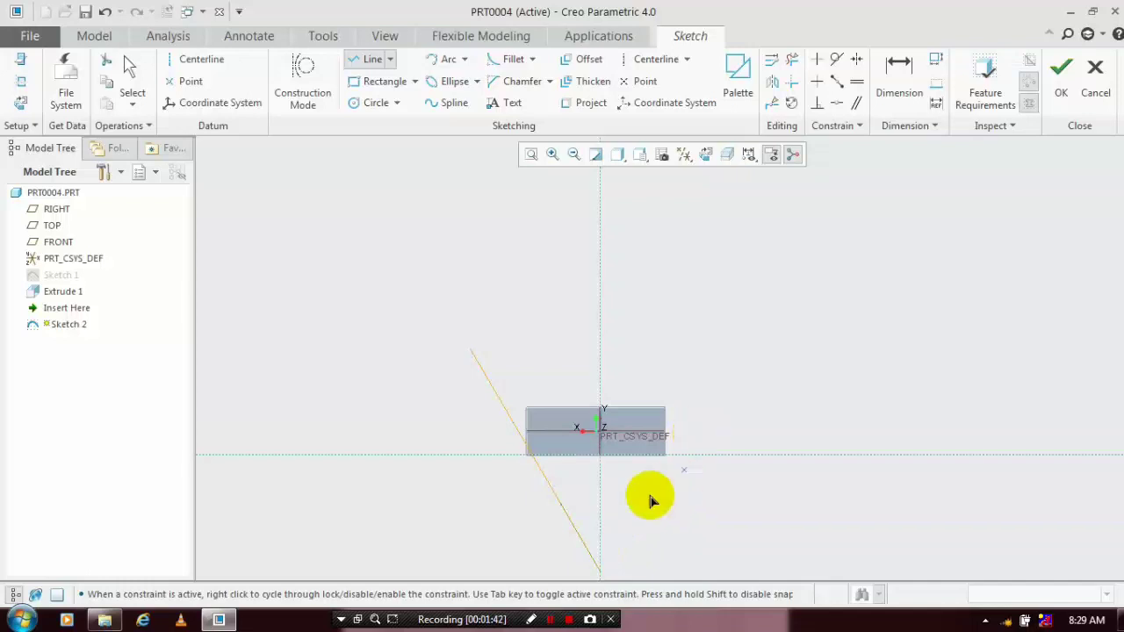
pyautogui.click(532, 157)
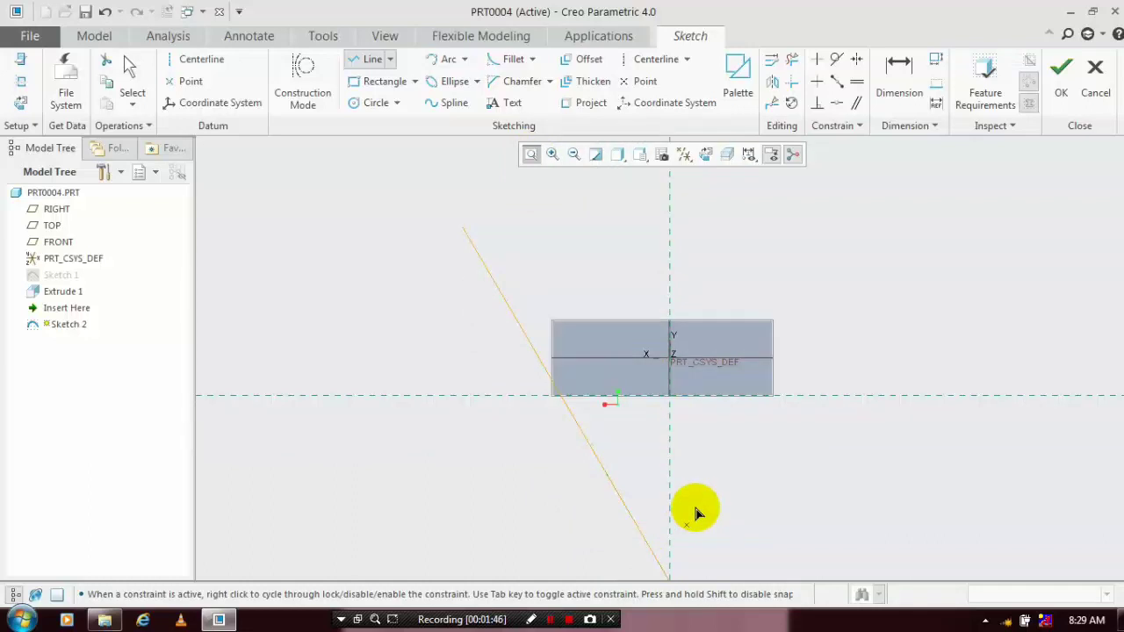
# Finish Sketch 2 and start a sweep using its slanted line as trajectory.
pyautogui.click(1062, 83)
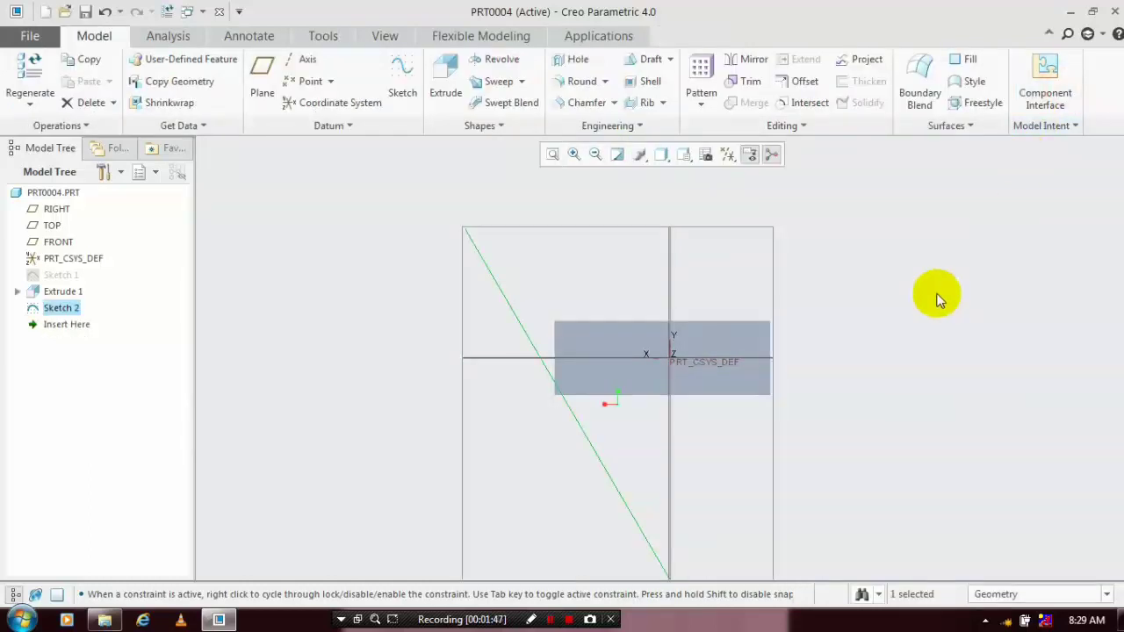
pyautogui.moveTo(642, 239); pyautogui.dragTo(639, 202, button='middle')
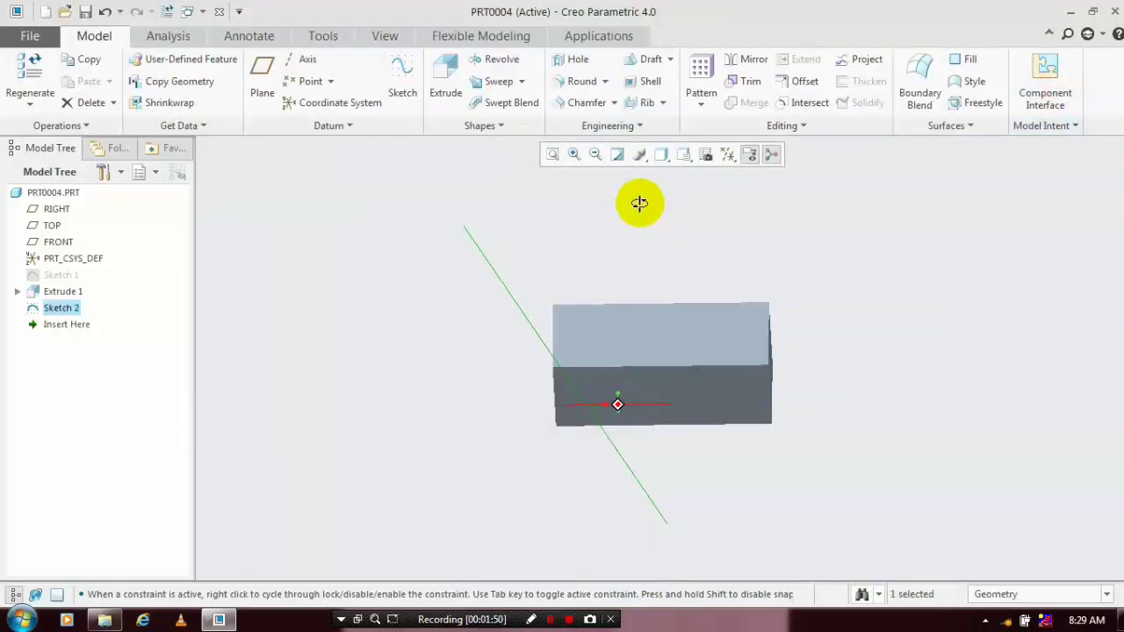
pyautogui.click(516, 82)
pyautogui.click(516, 103)
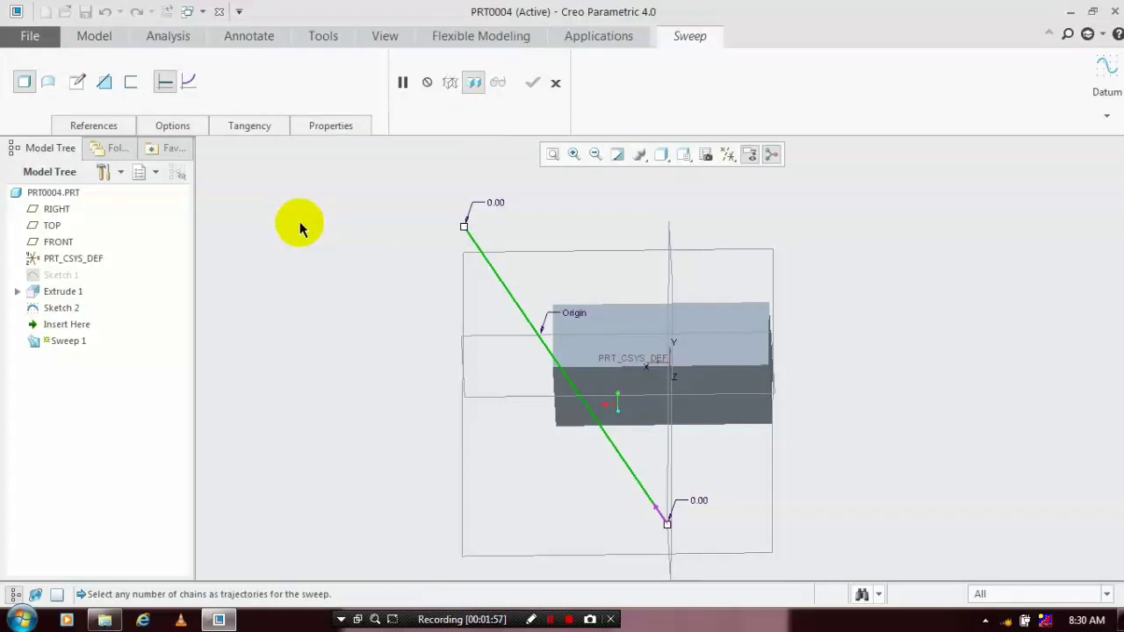
# Sketch a small circular cross-section centred where the trajectory meets the block's top edge.
pyautogui.click(78, 84)
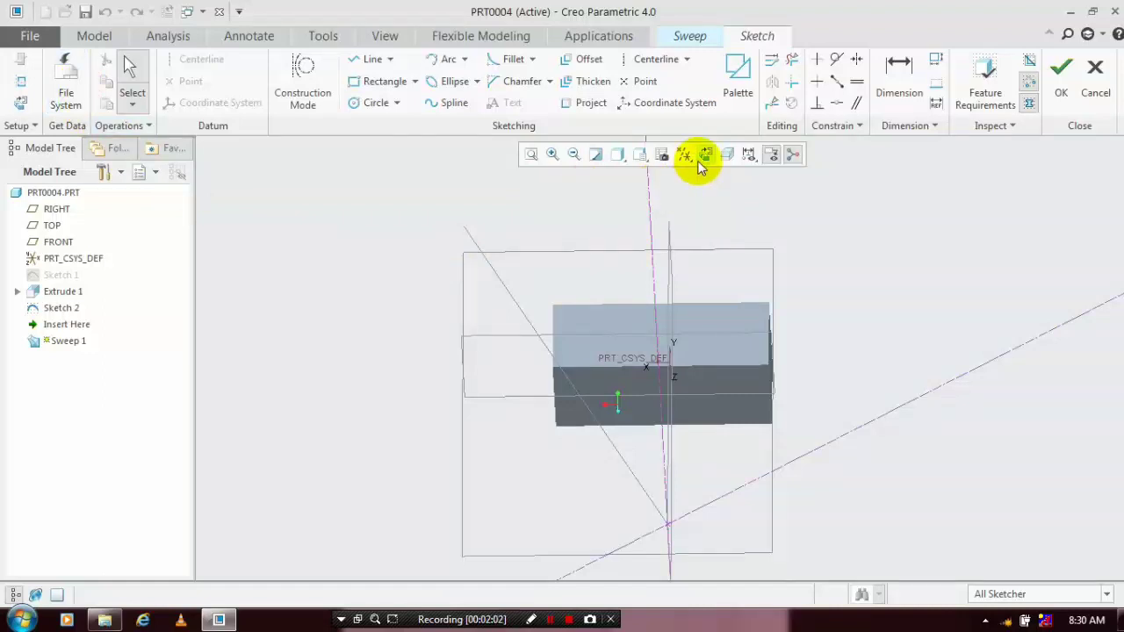
pyautogui.click(701, 160)
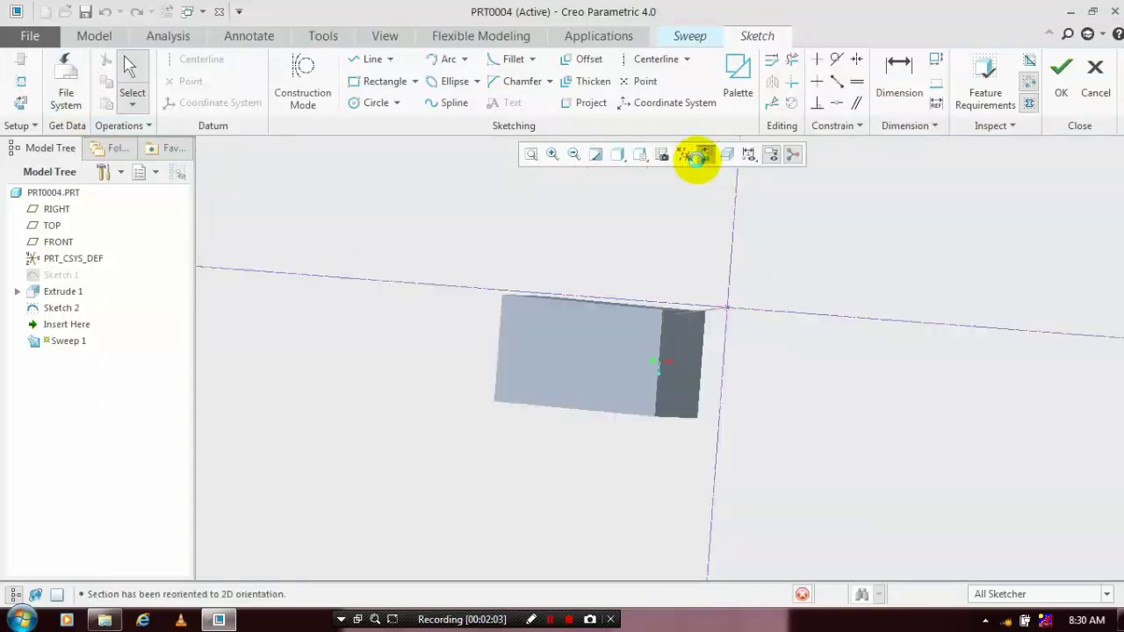
pyautogui.scroll(-5, 708, 311)
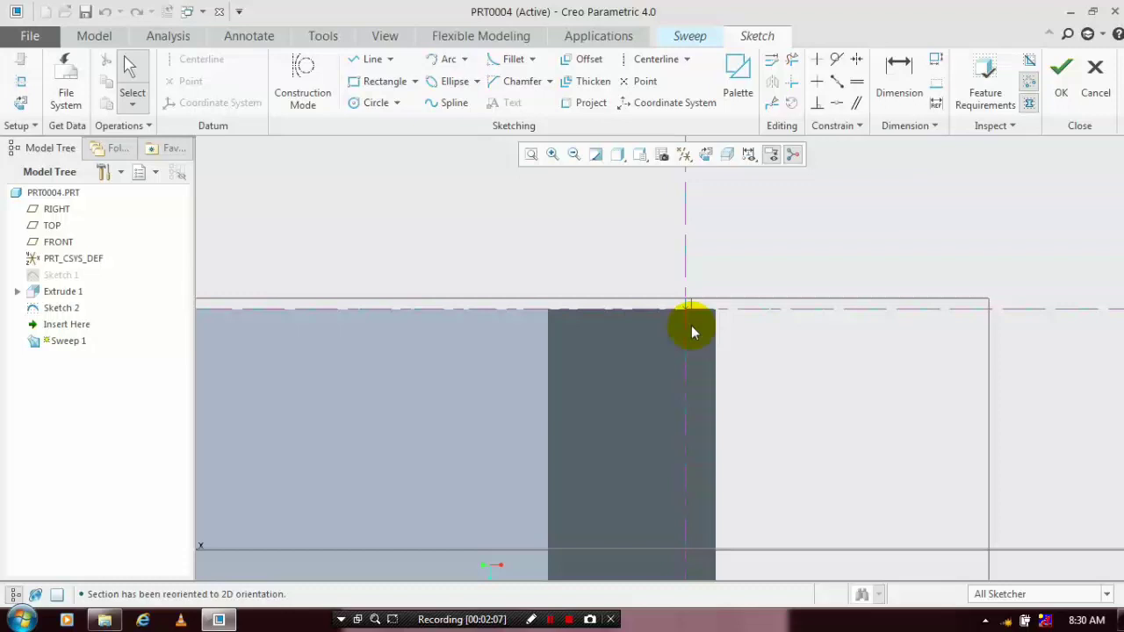
pyautogui.click(372, 102)
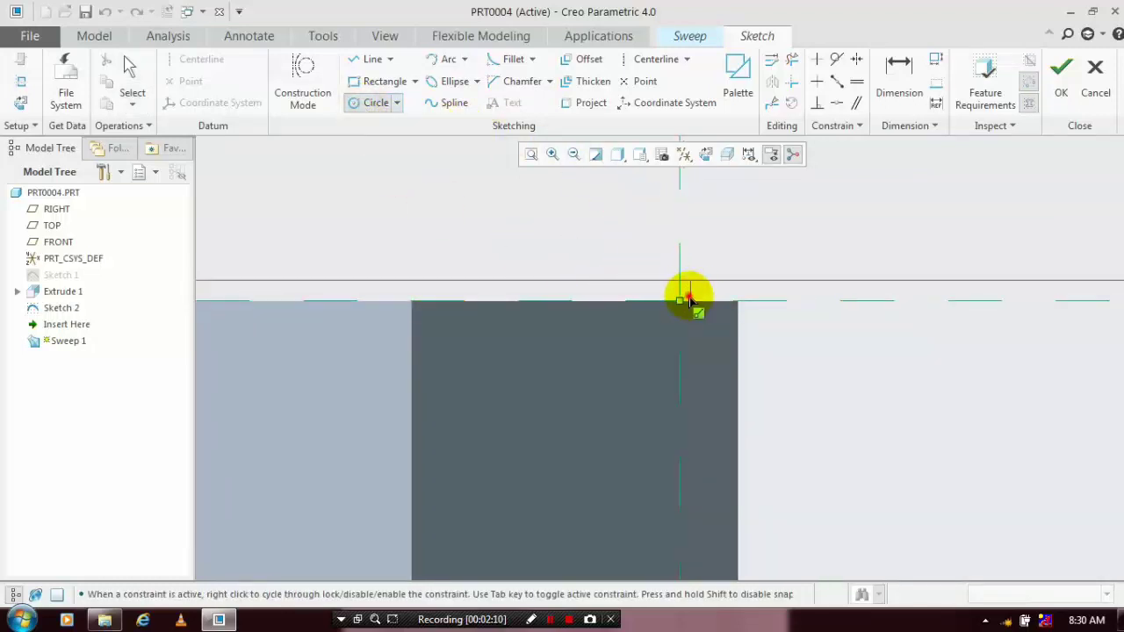
pyautogui.click(689, 300)
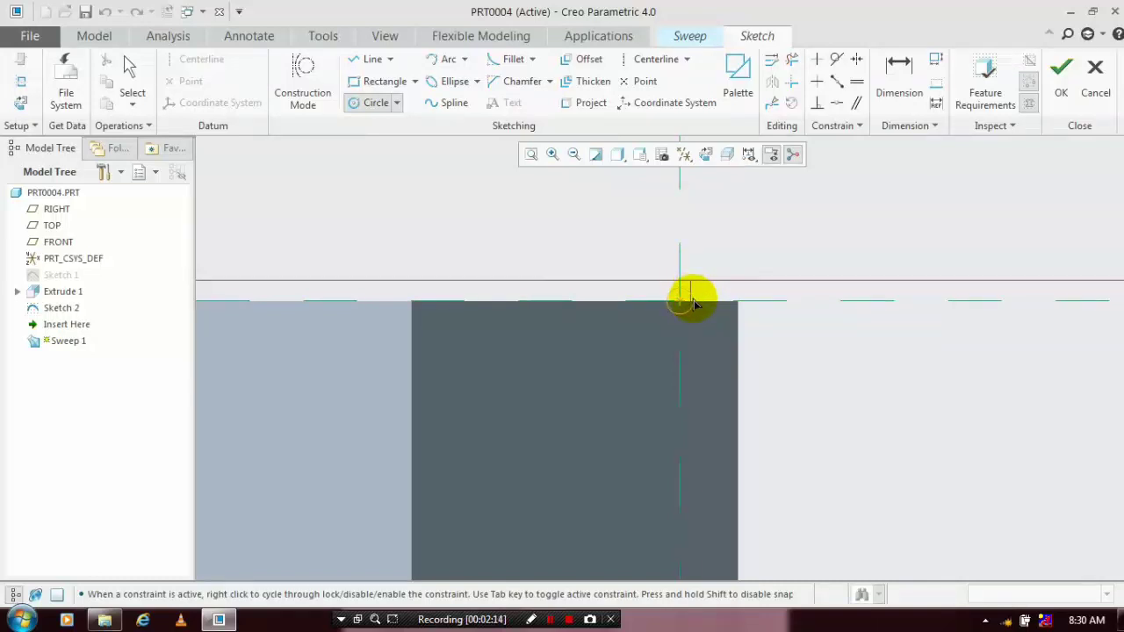
pyautogui.click(1063, 88)
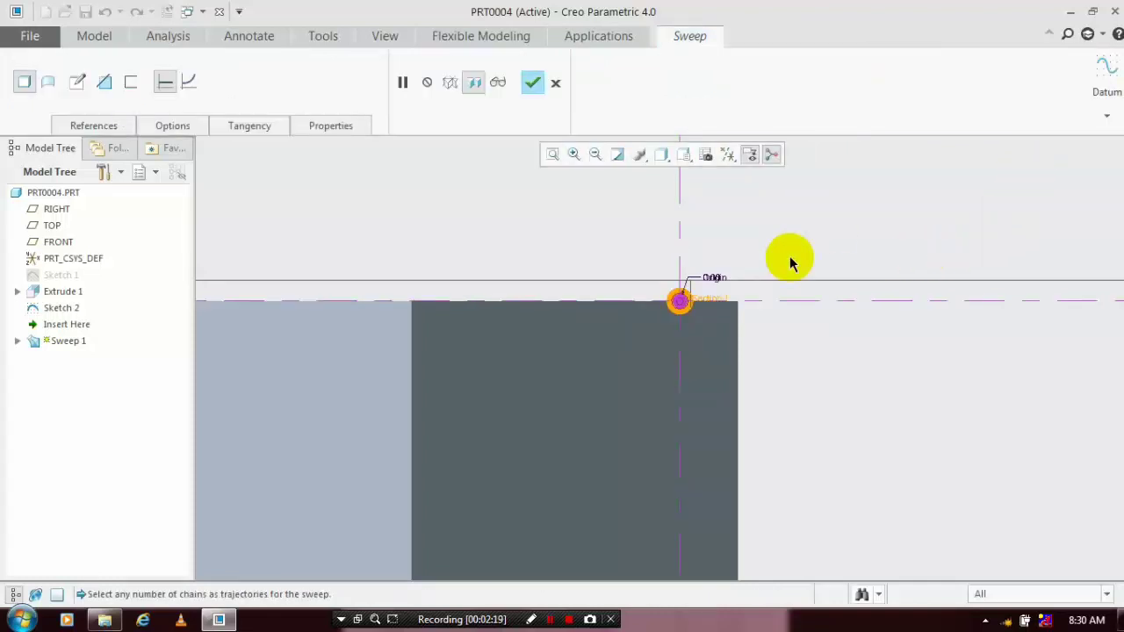
# Set the sweep to remove material, completing the groove, and select the trajectory curve.
pyautogui.hotkey('ctrl', 'd')
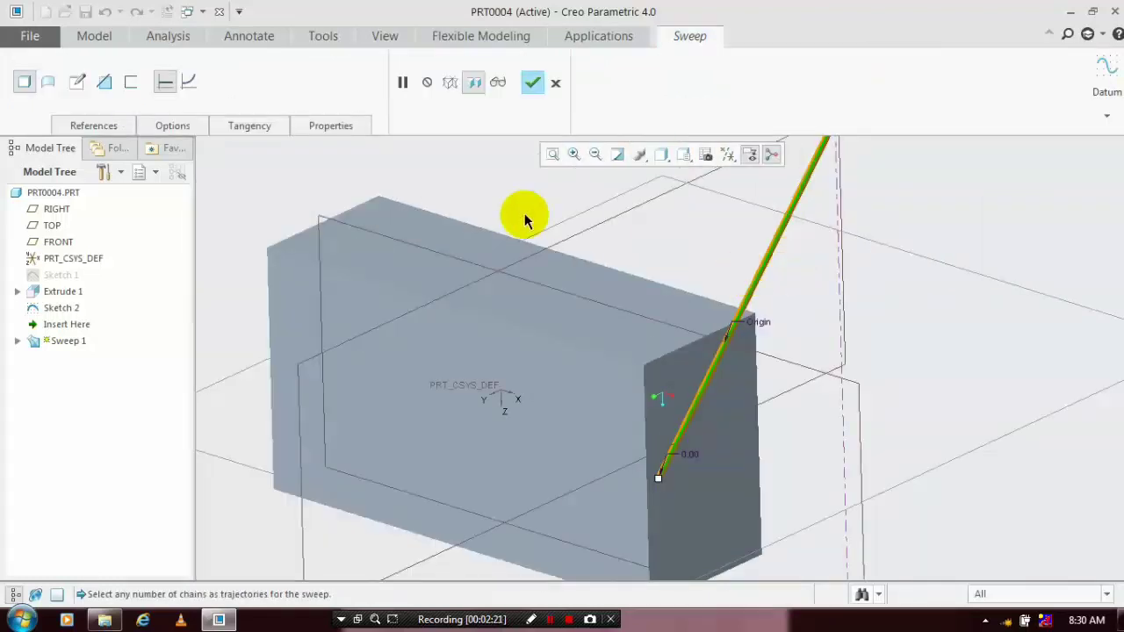
pyautogui.click(105, 83)
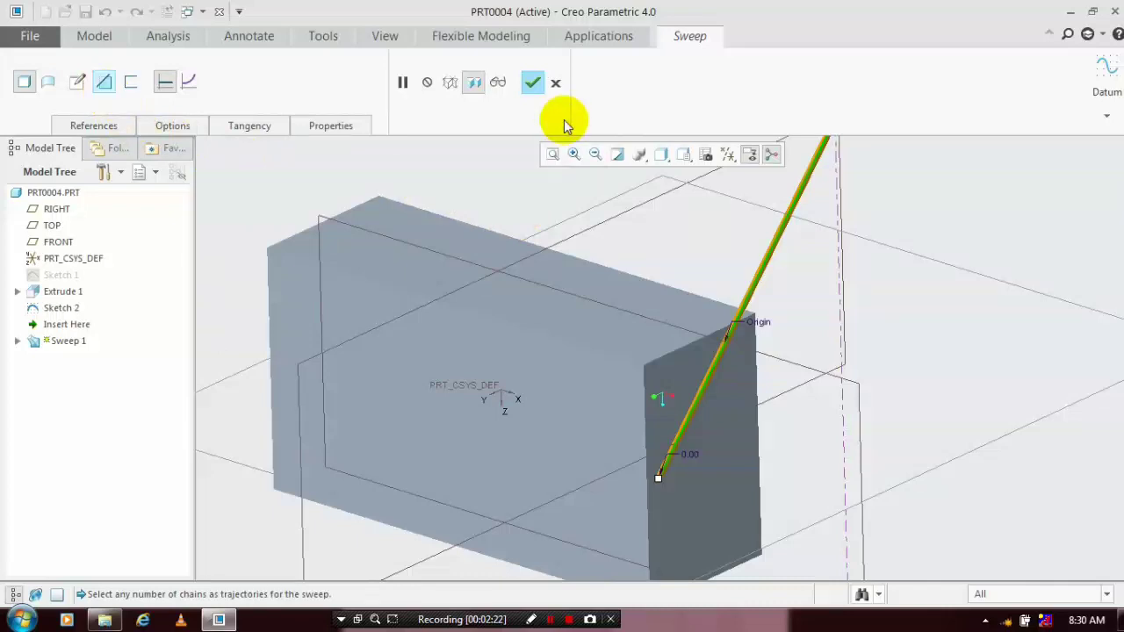
pyautogui.click(533, 82)
pyautogui.scroll(-3, 860, 279)
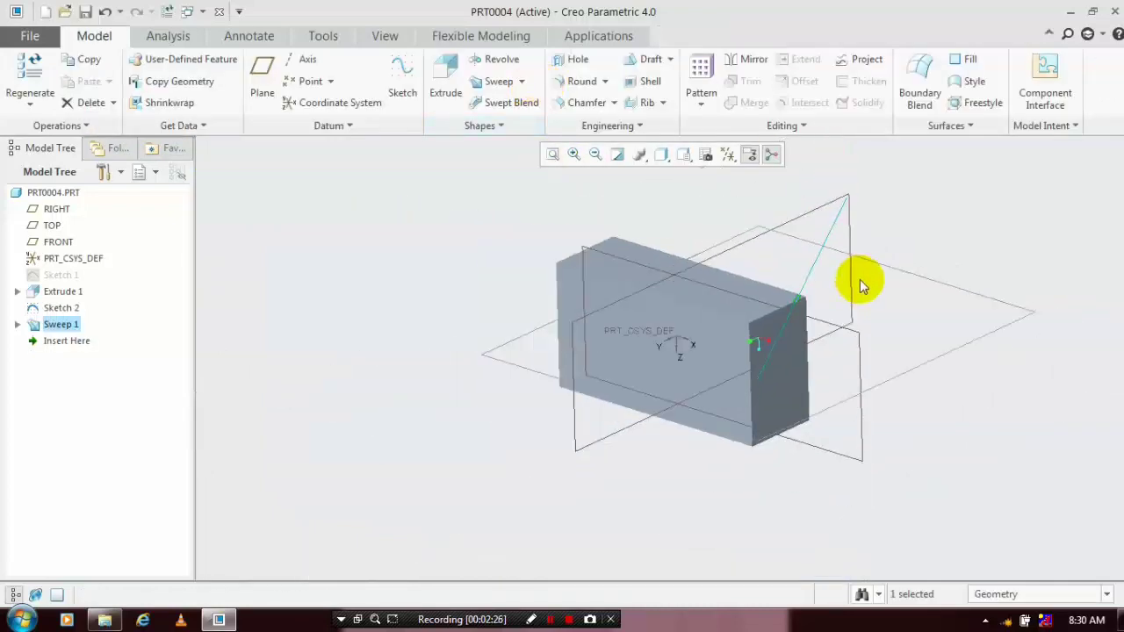
pyautogui.click(837, 226)
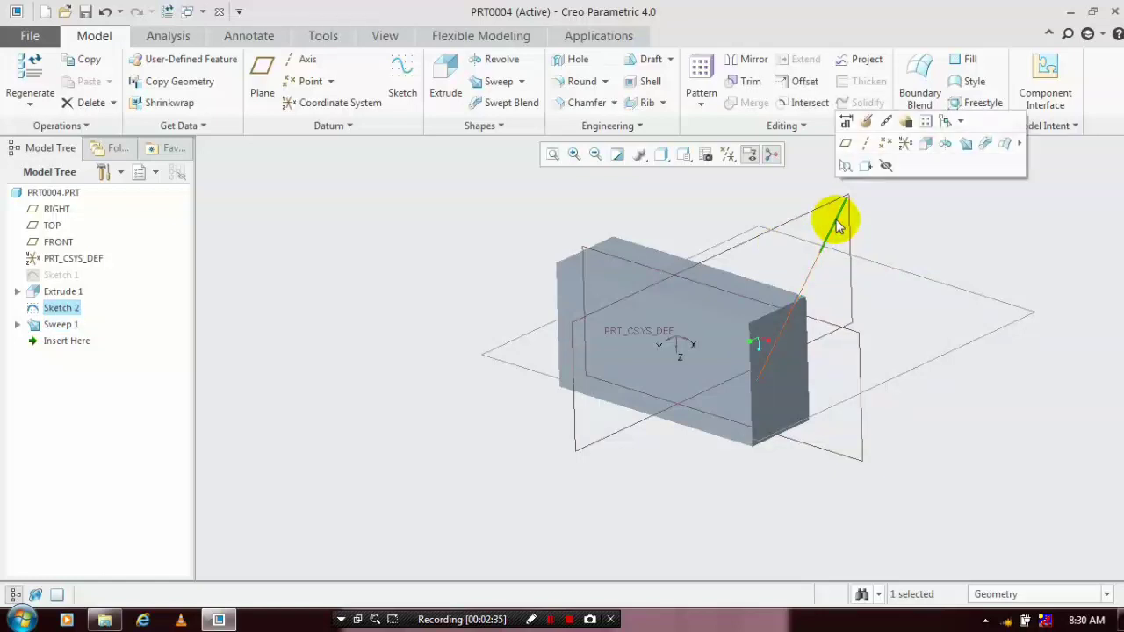
# Hide Sketch 2 and start a Direction-type pattern of Sweep 1.
pyautogui.click(885, 166)
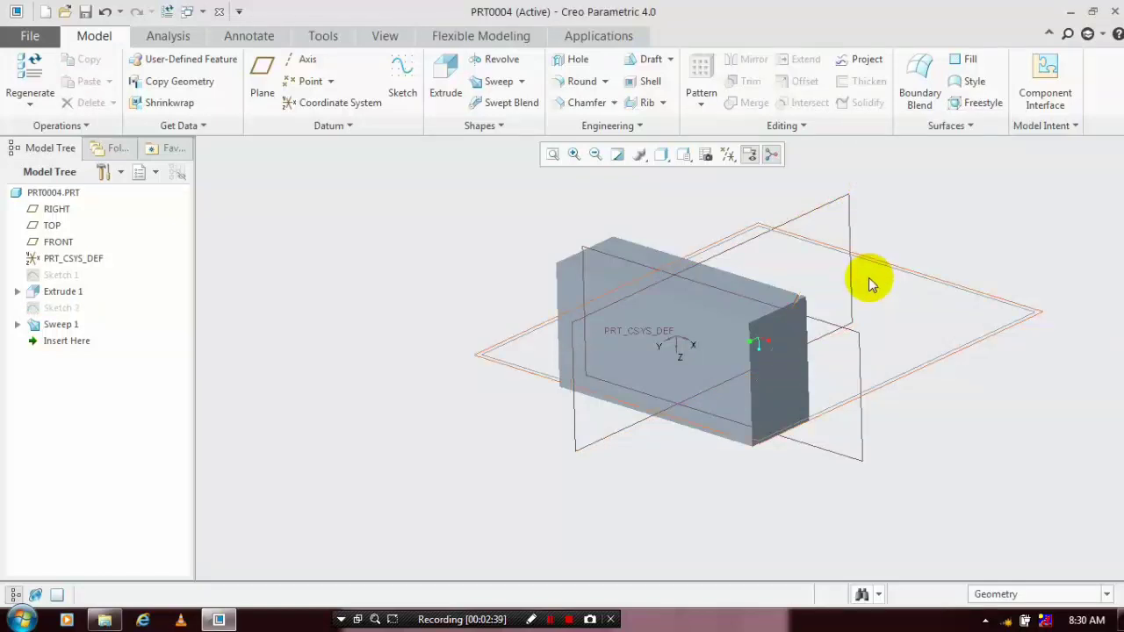
pyautogui.scroll(-6, 805, 317)
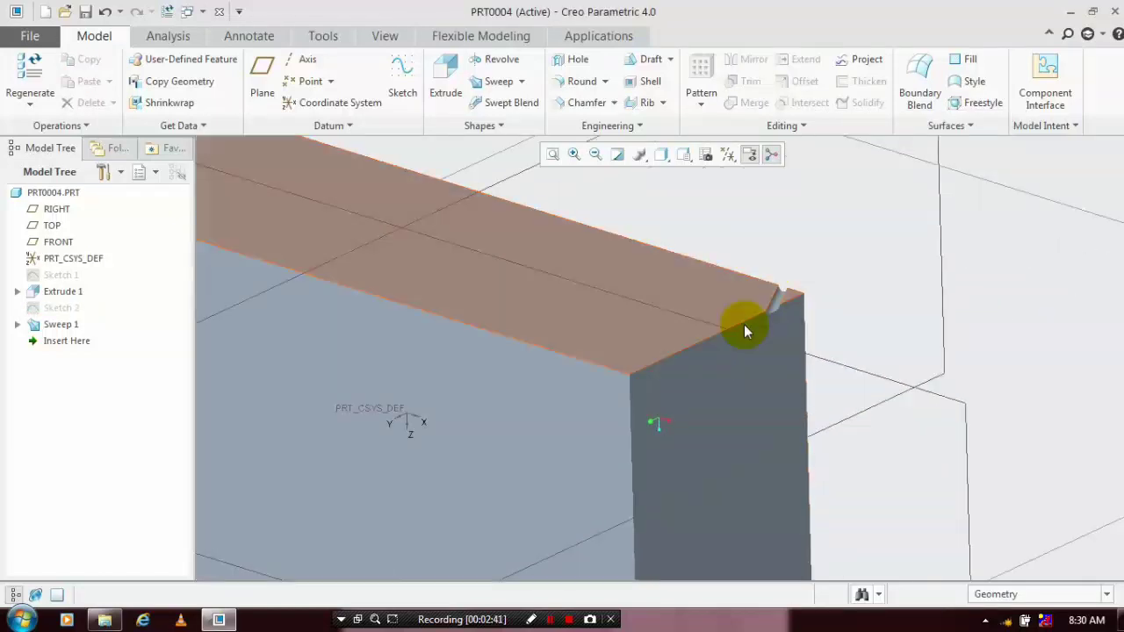
pyautogui.click(67, 326)
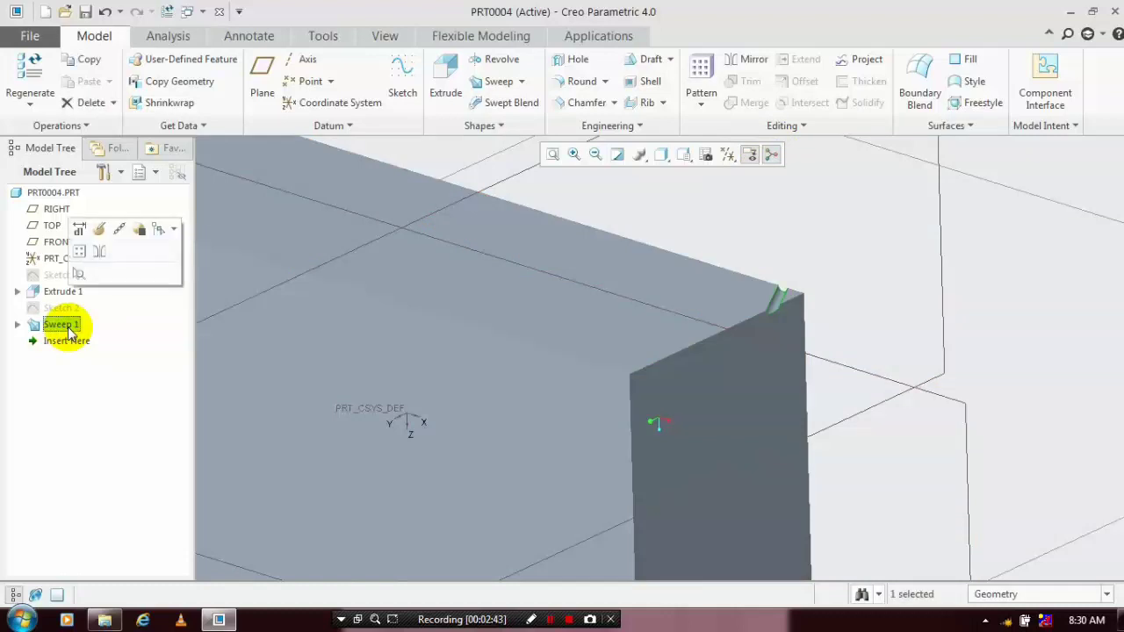
pyautogui.click(700, 104)
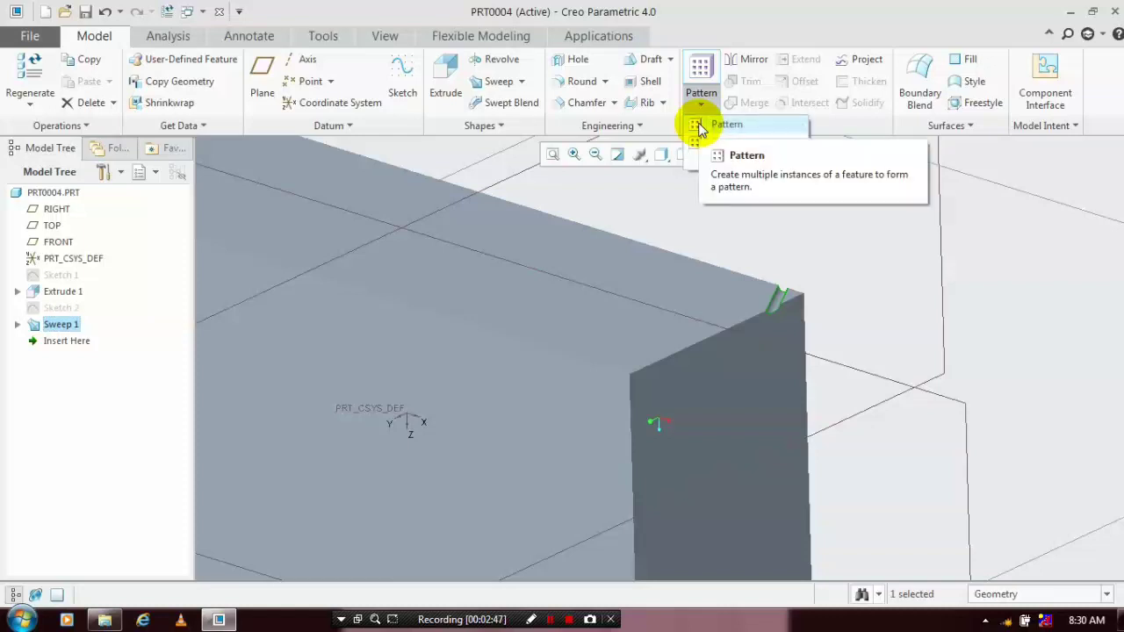
pyautogui.click(701, 126)
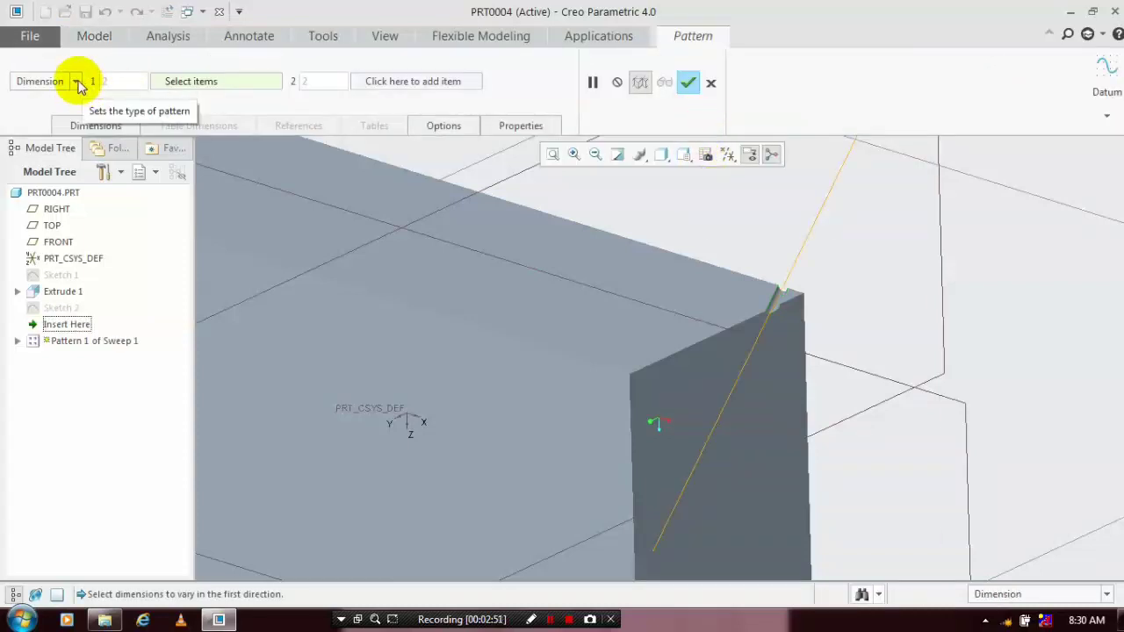
pyautogui.click(76, 81)
pyautogui.click(35, 112)
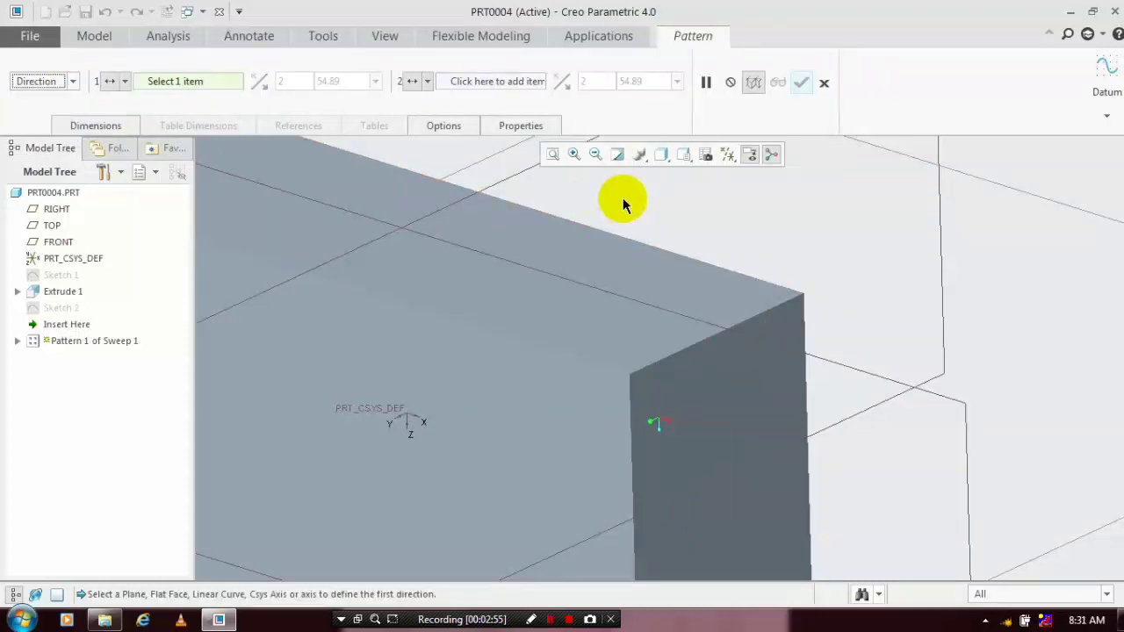
pyautogui.click(103, 127)
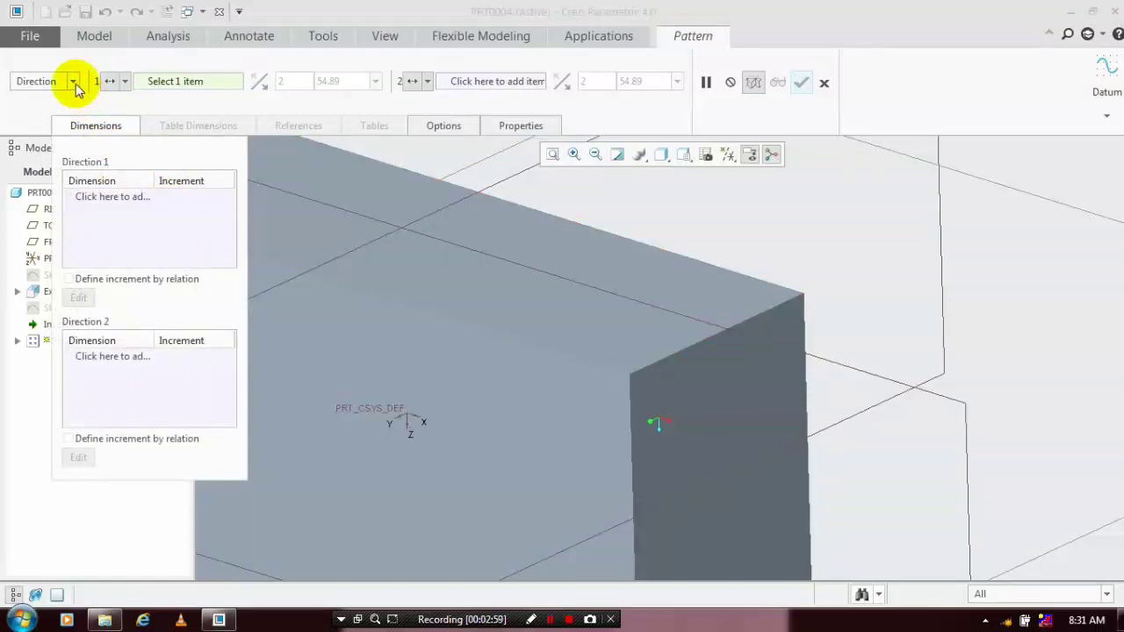
pyautogui.click(156, 81)
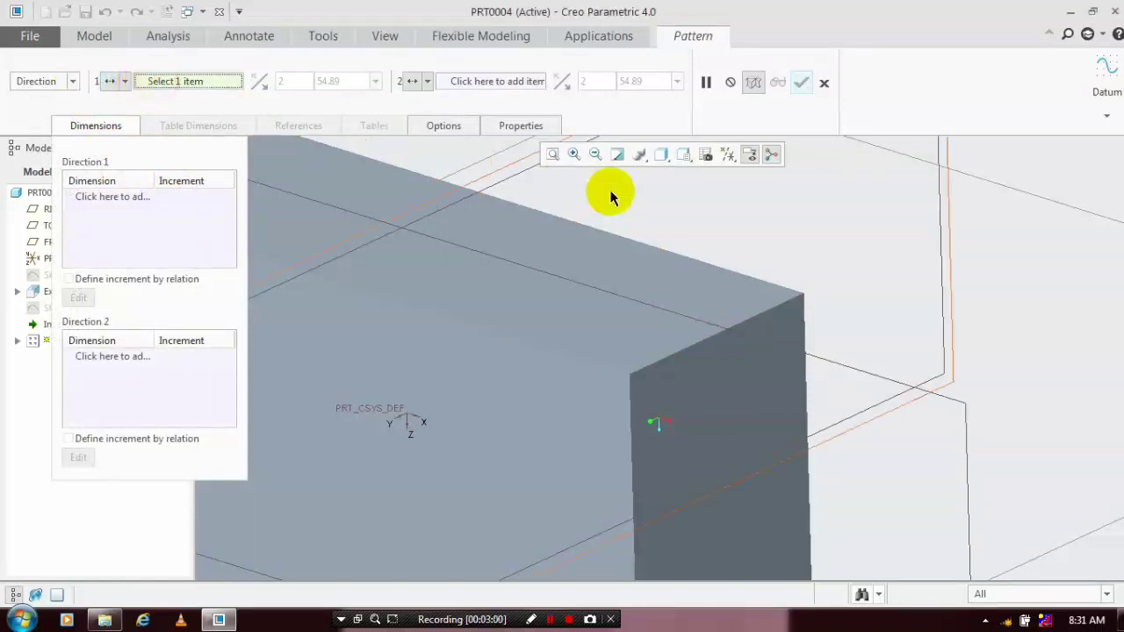
# Pattern the groove along the block's top edge with 25 spacing.
pyautogui.click(673, 251)
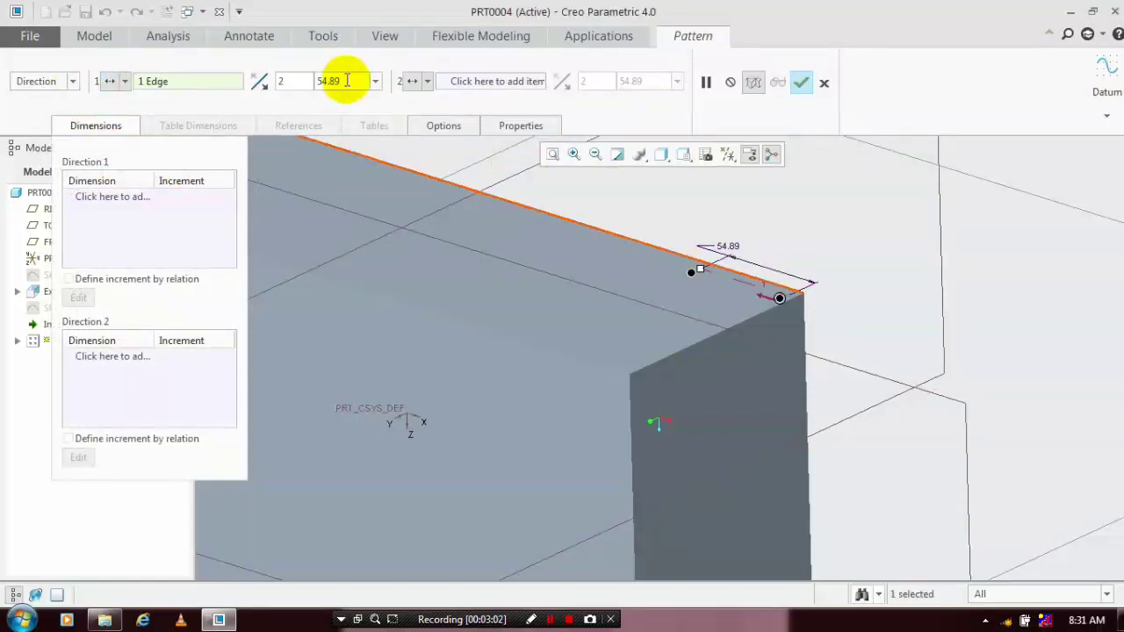
pyautogui.doubleClick(347, 80)
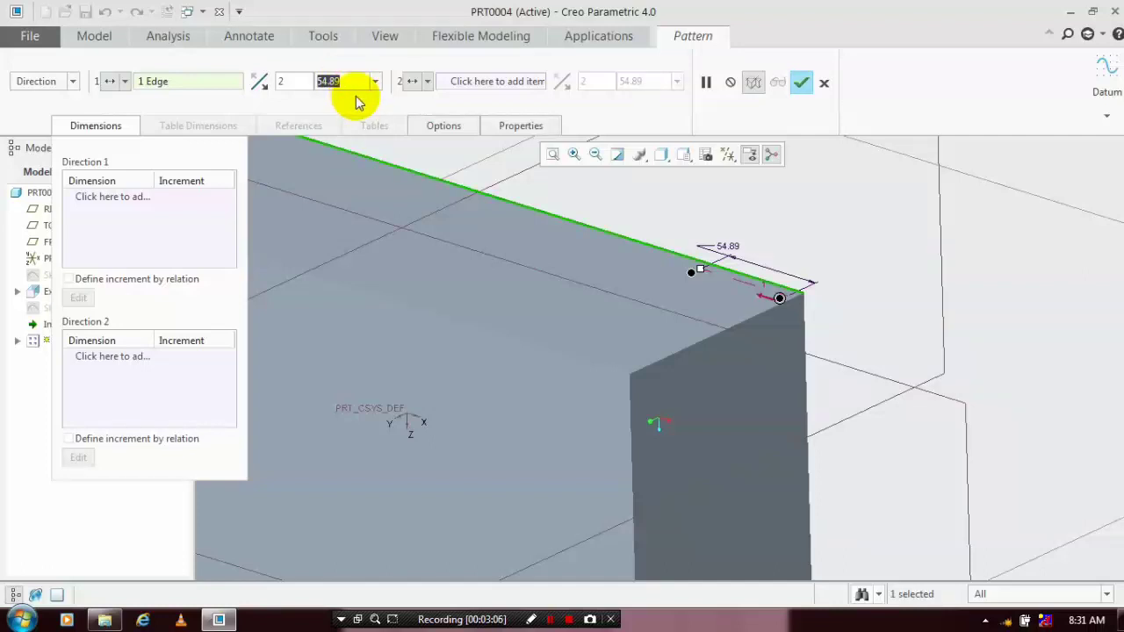
pyautogui.write('25')
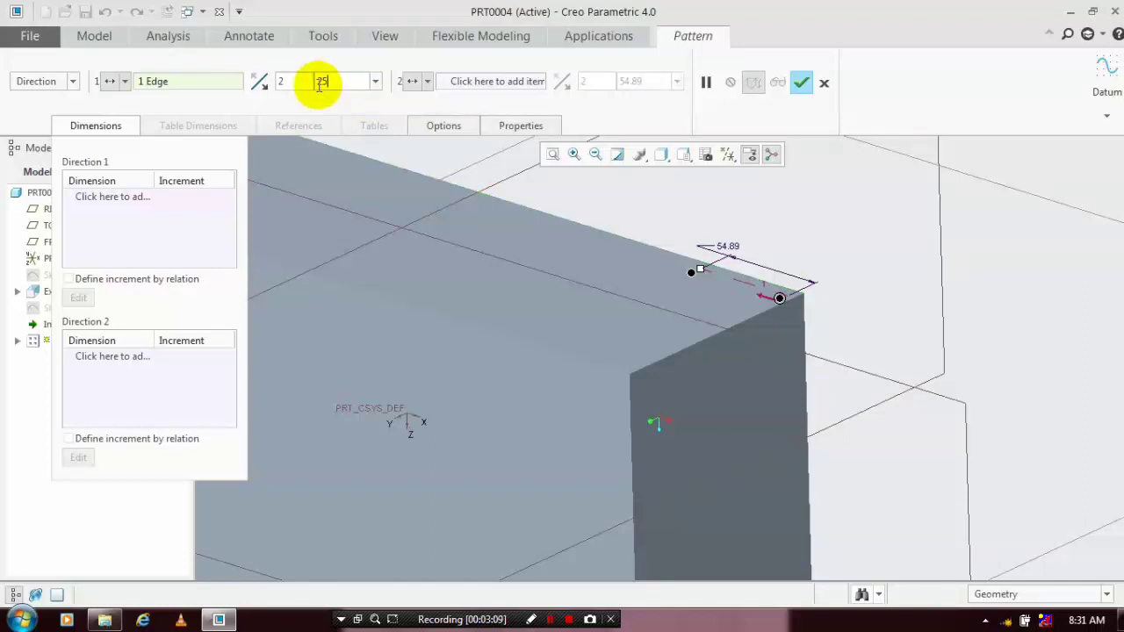
pyautogui.press('Return')
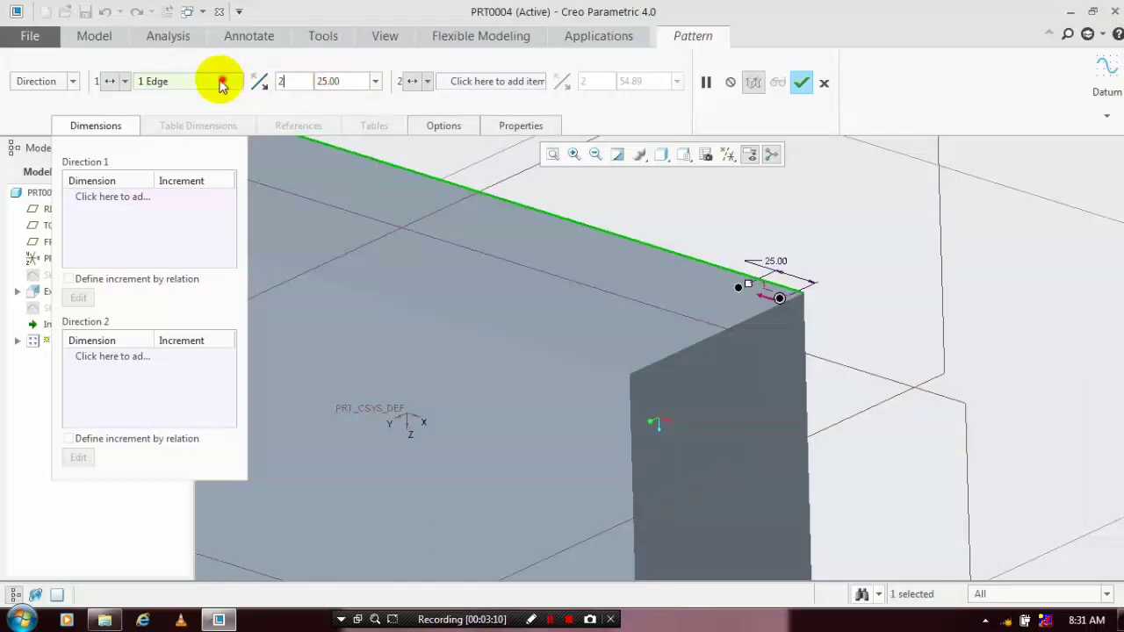
pyautogui.press('BackSpace')
pyautogui.write('50')
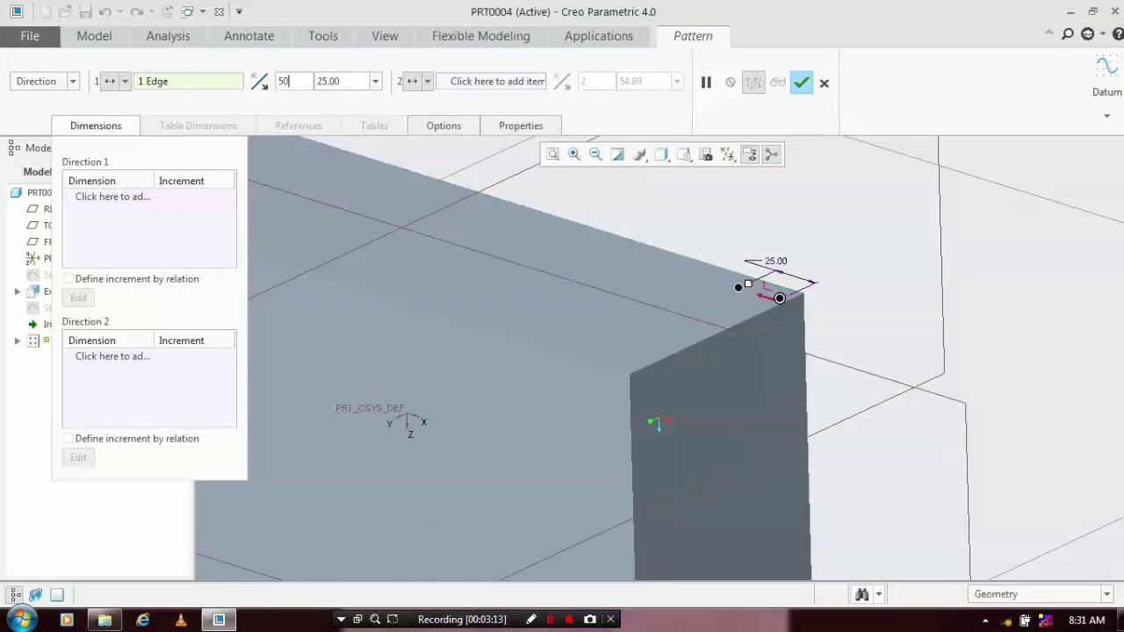
pyautogui.press('Return')
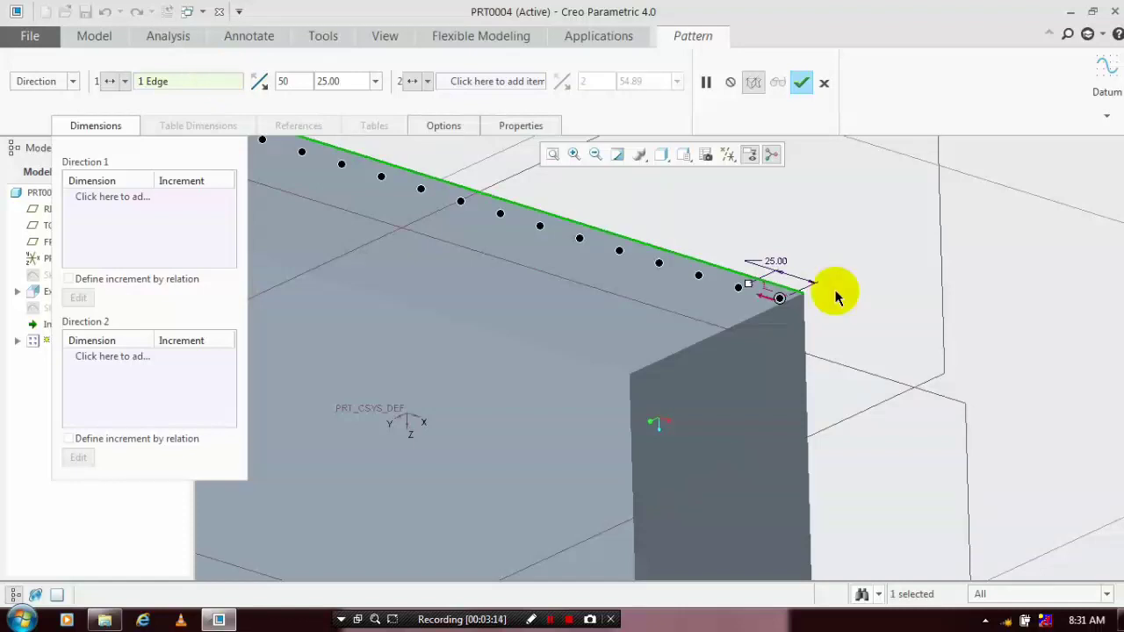
# Set the groove pattern to 20 members and confirm it.
pyautogui.scroll(-5, 871, 303)
pyautogui.scroll(2, 647, 238)
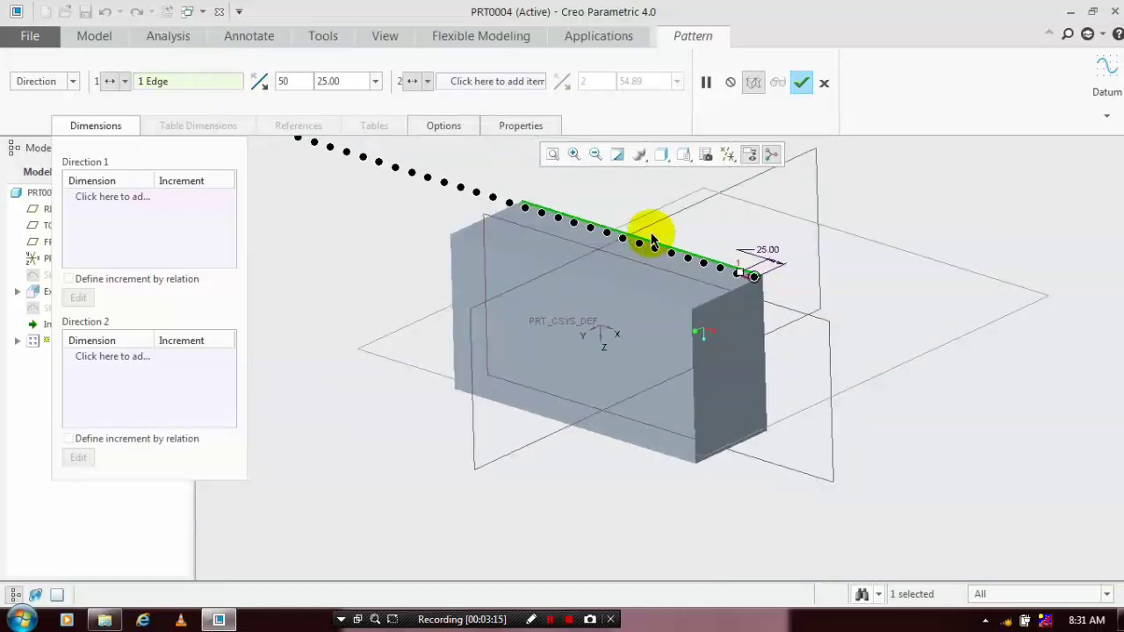
pyautogui.click(261, 86)
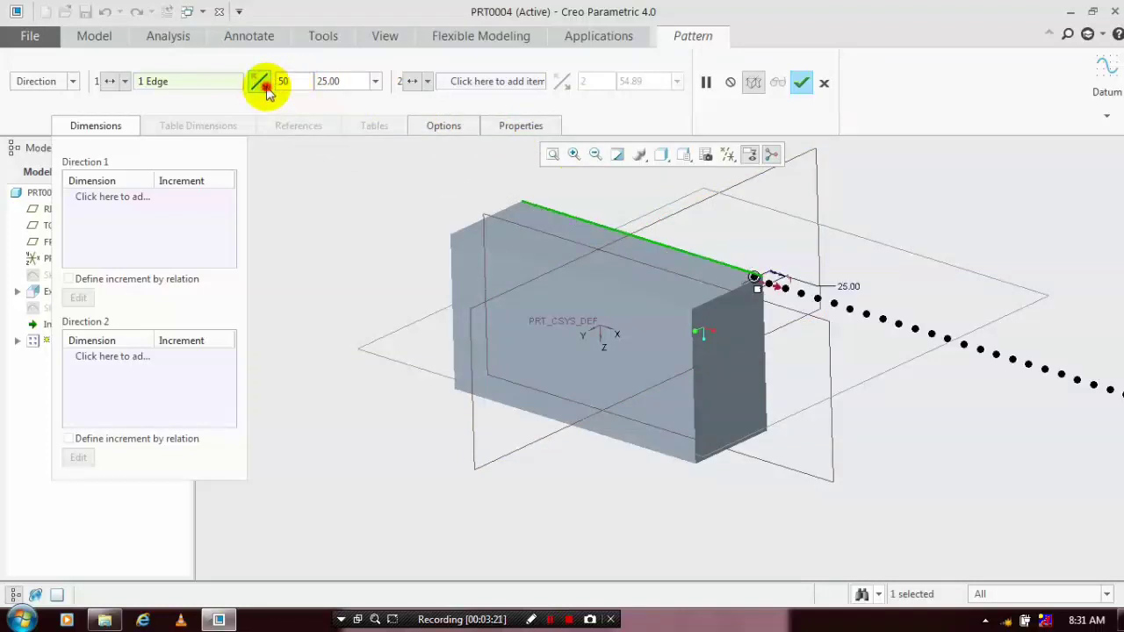
pyautogui.click(266, 87)
pyautogui.doubleClick(295, 80)
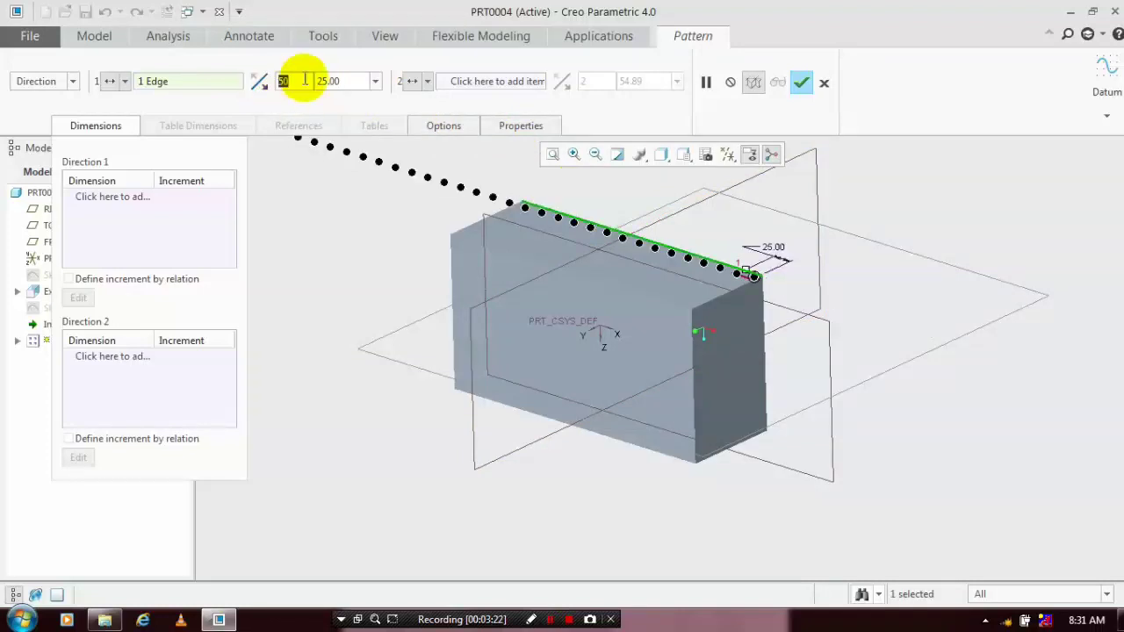
pyautogui.write('30')
pyautogui.scroll(2, 413, 170)
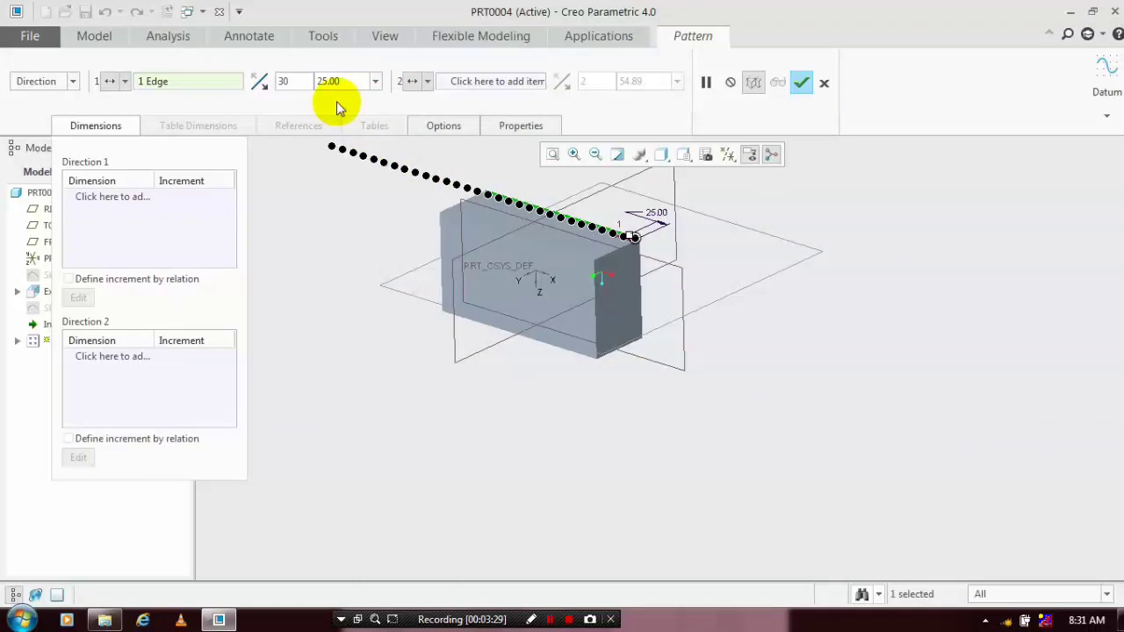
pyautogui.click(295, 81)
pyautogui.press('BackSpace')
pyautogui.press('BackSpace')
pyautogui.write('20')
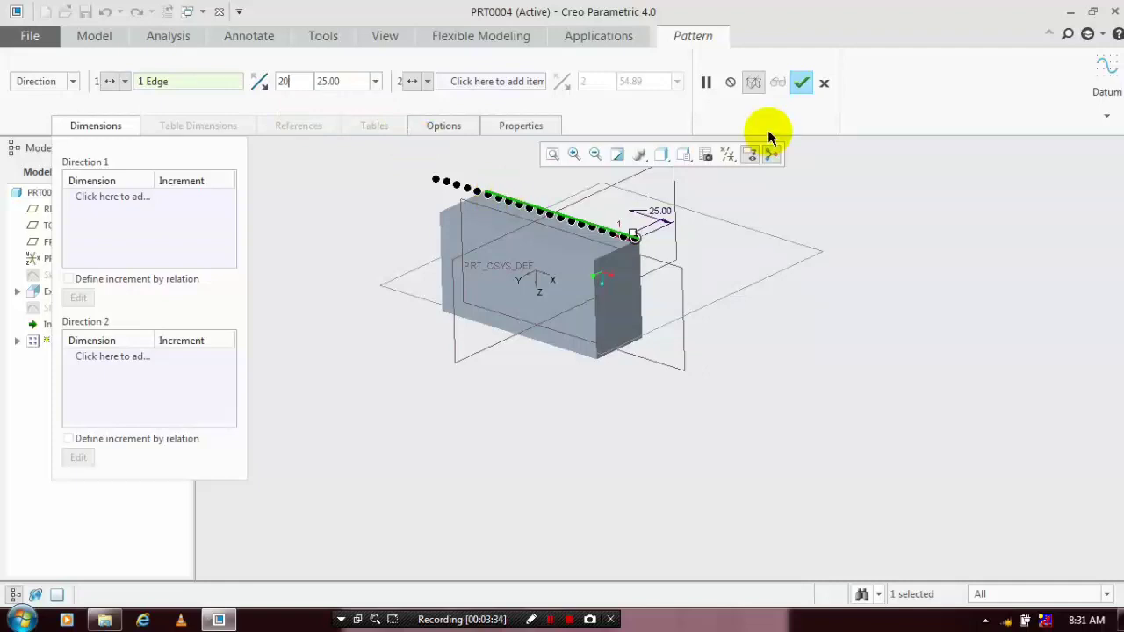
pyautogui.click(800, 84)
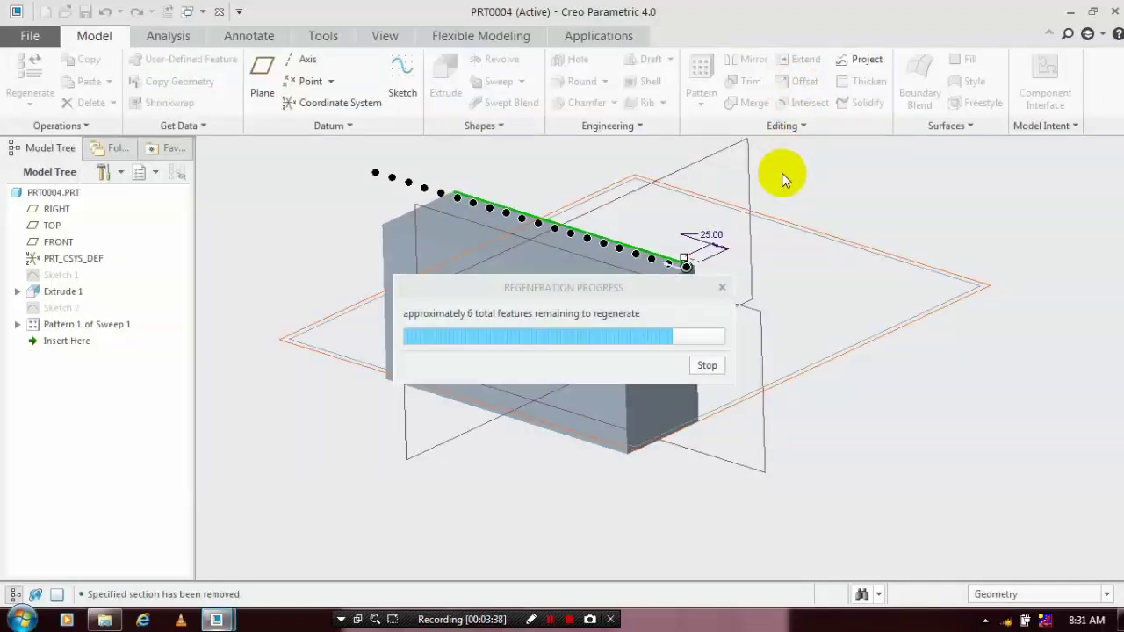
# Mirror Pattern 1 of Sweep 1 about the RIGHT datum plane.
pyautogui.click(995, 207)
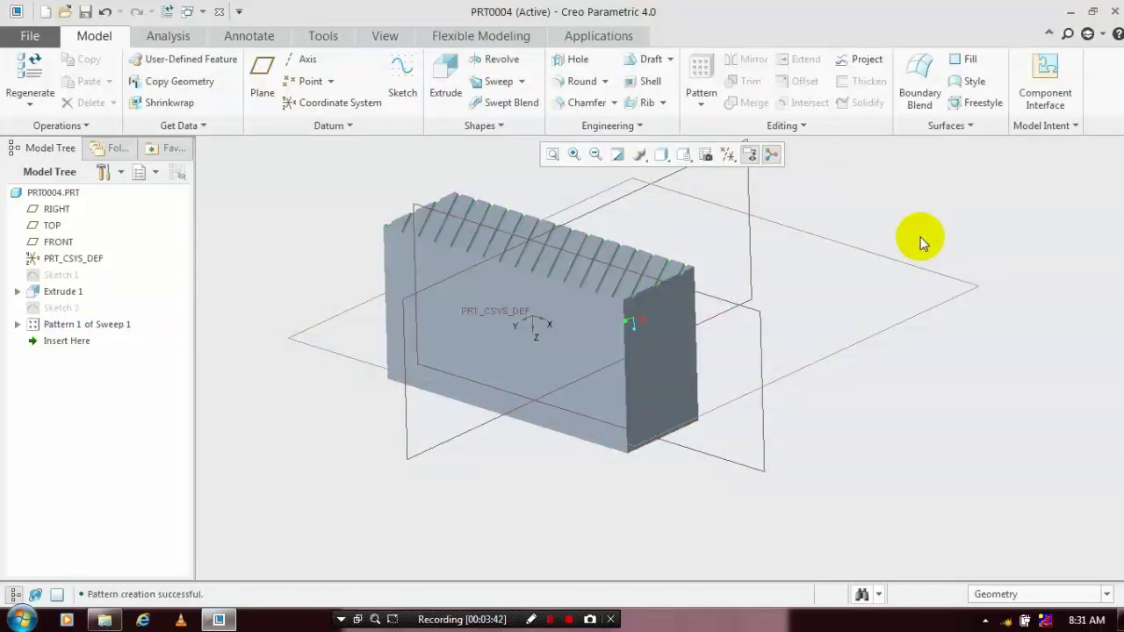
pyautogui.scroll(-2, 527, 182)
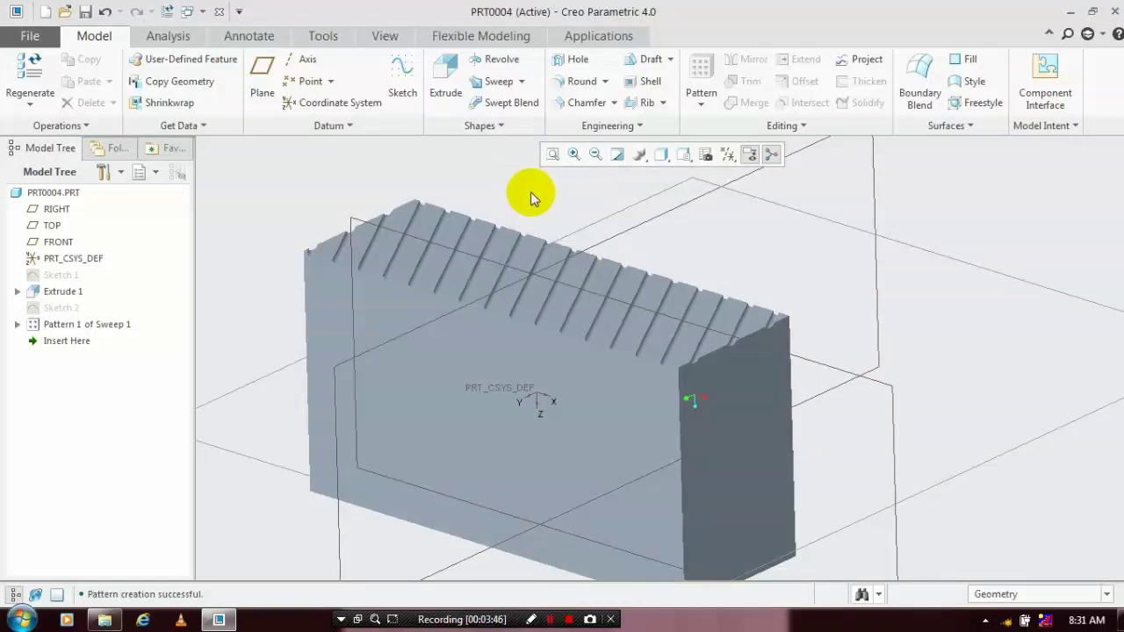
pyautogui.click(88, 325)
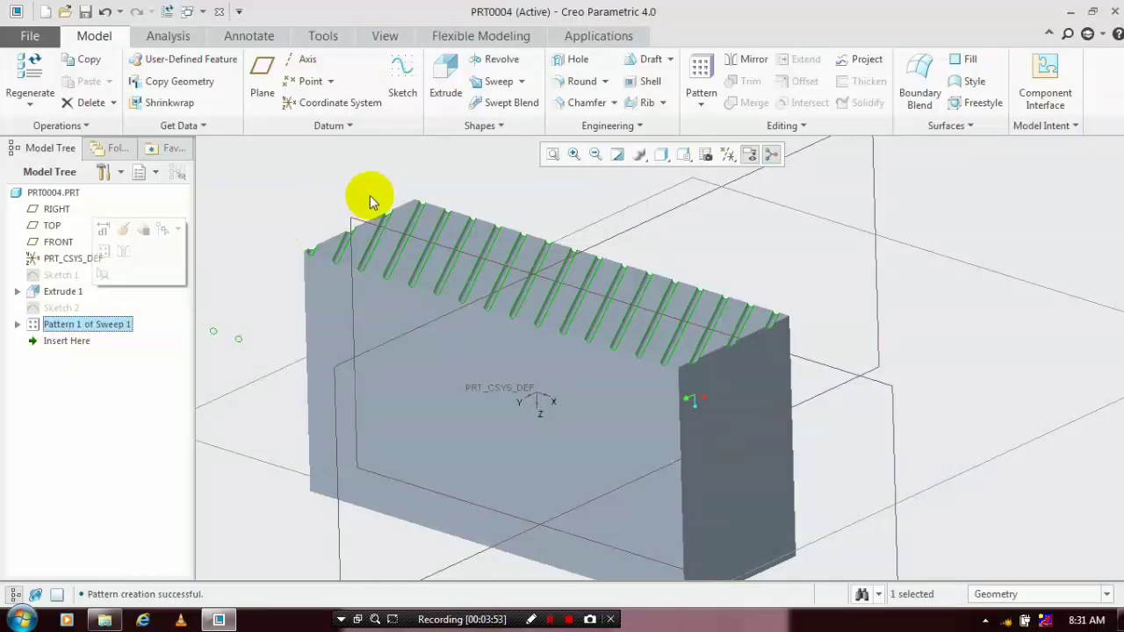
pyautogui.click(744, 63)
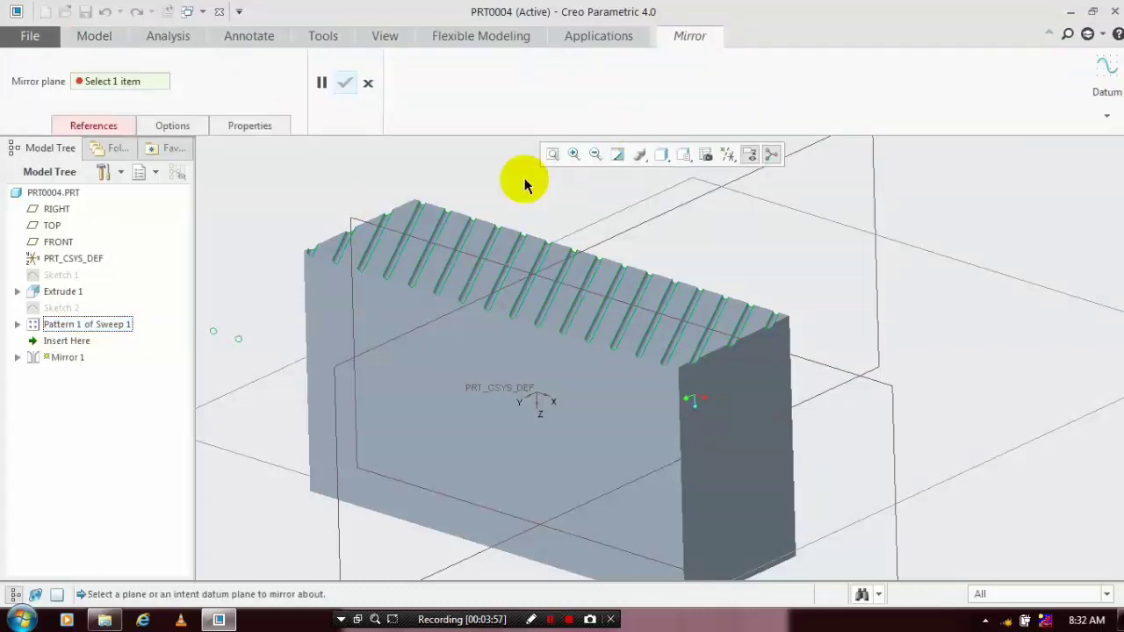
pyautogui.click(392, 343)
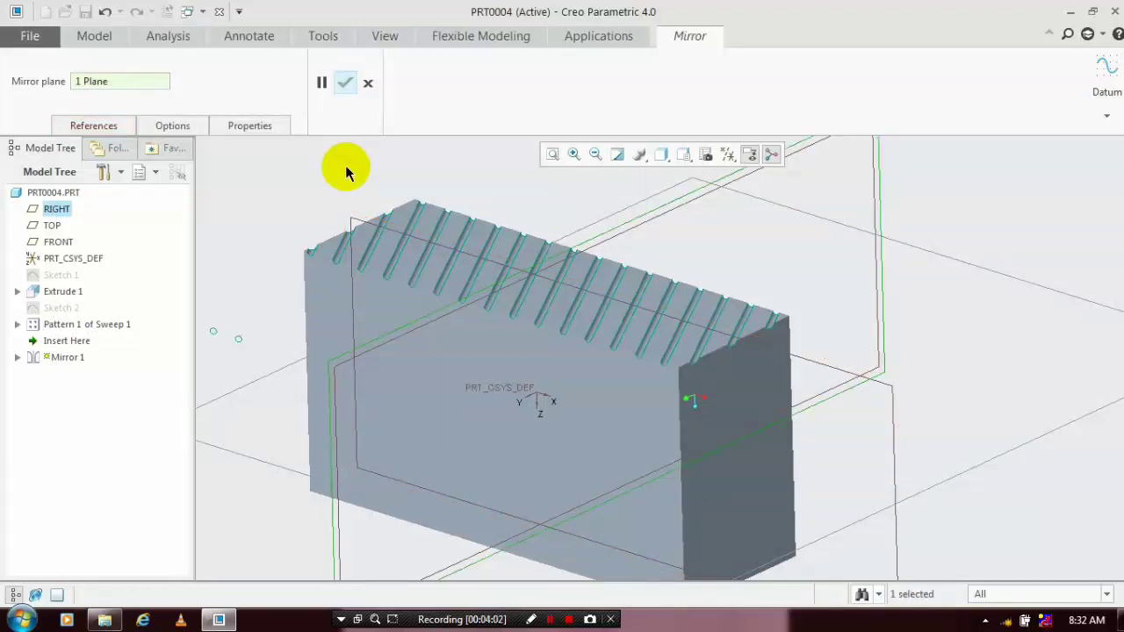
pyautogui.click(345, 82)
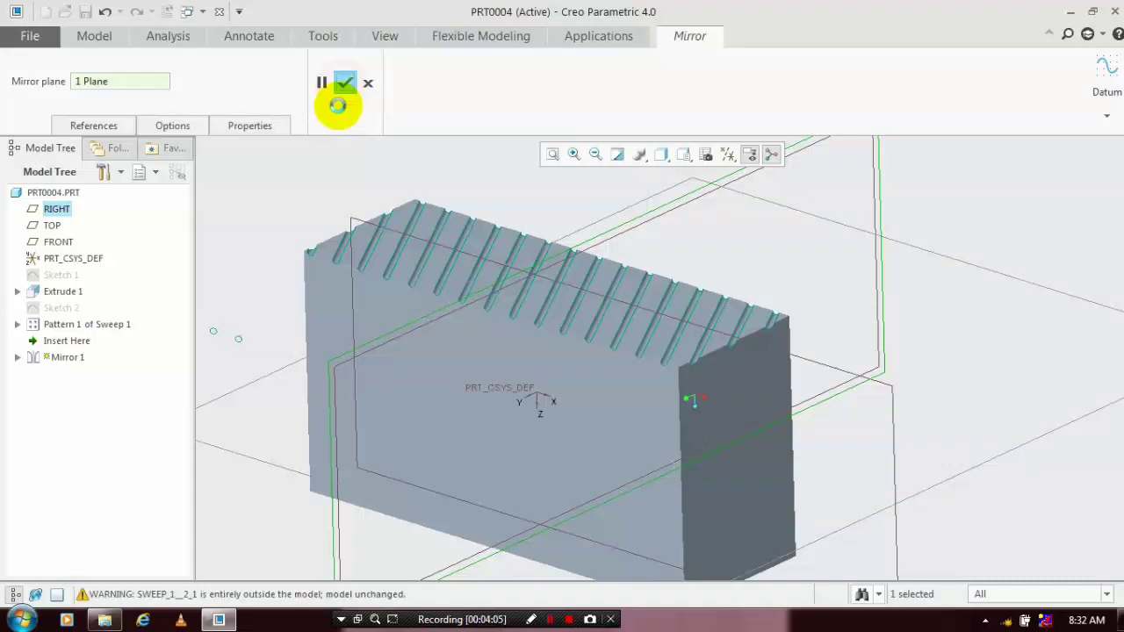
# Clear the selection and hide all datum features using the datum display filter.
pyautogui.click(319, 191)
pyautogui.scroll(-2, 319, 191)
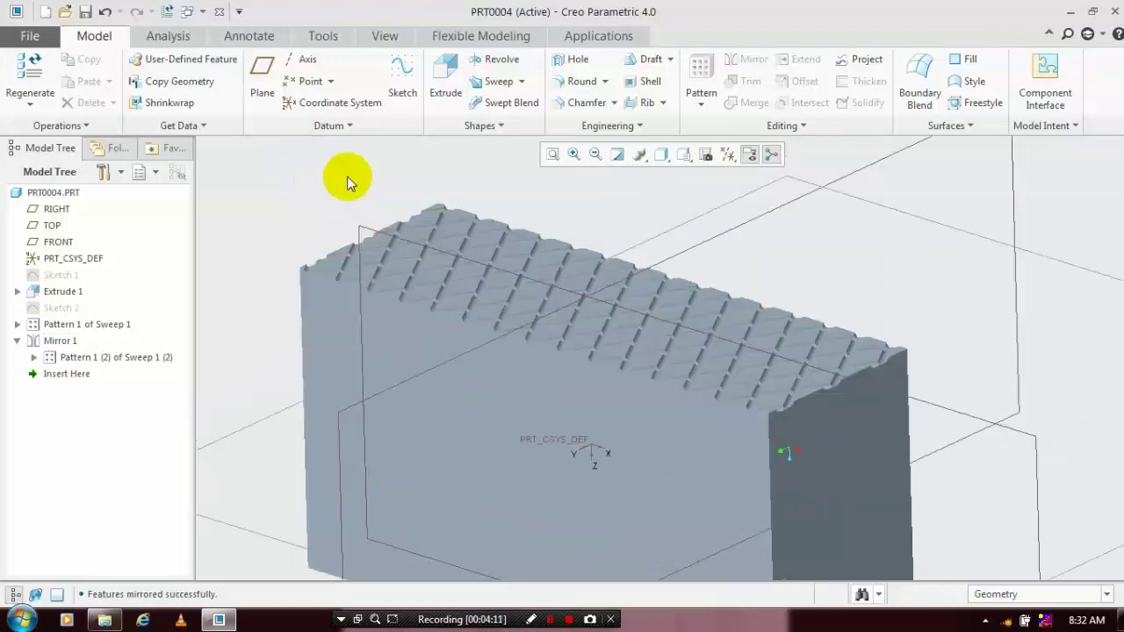
pyautogui.click(736, 157)
pyautogui.click(745, 174)
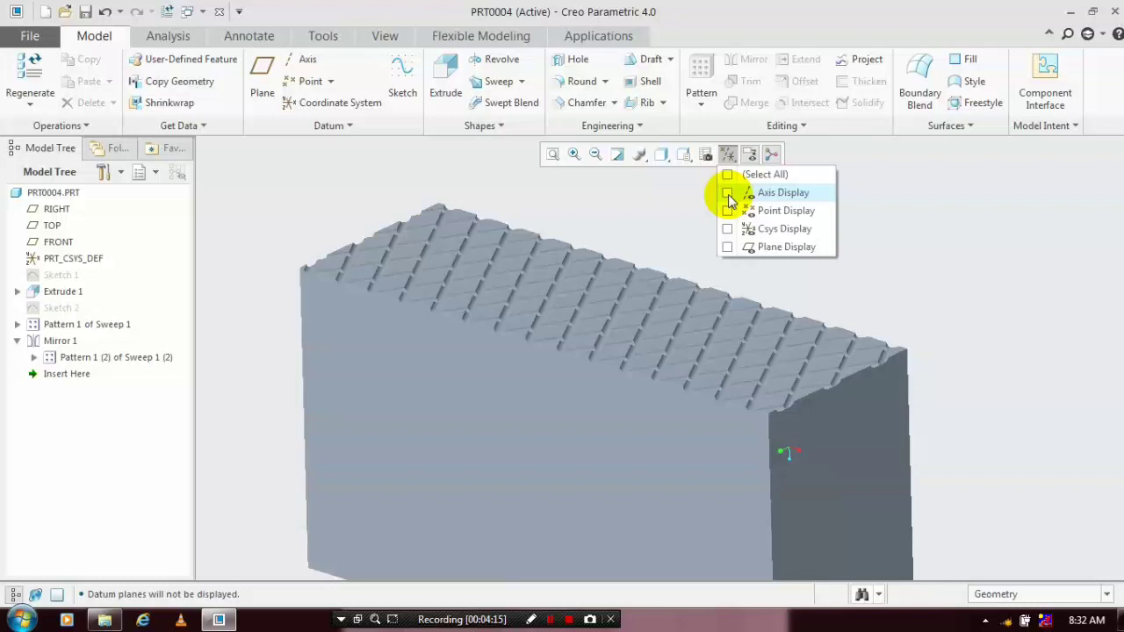
# Spin and zoom the block to show its large side and the knurled top face.
pyautogui.scroll(-5, 651, 221)
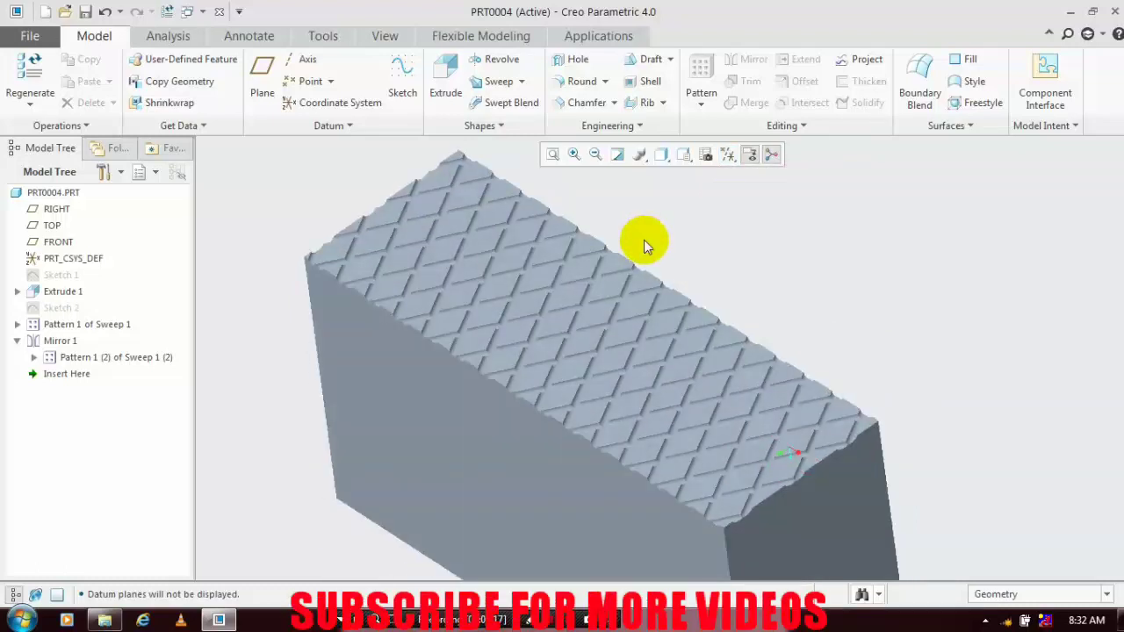
pyautogui.scroll(4, 681, 261)
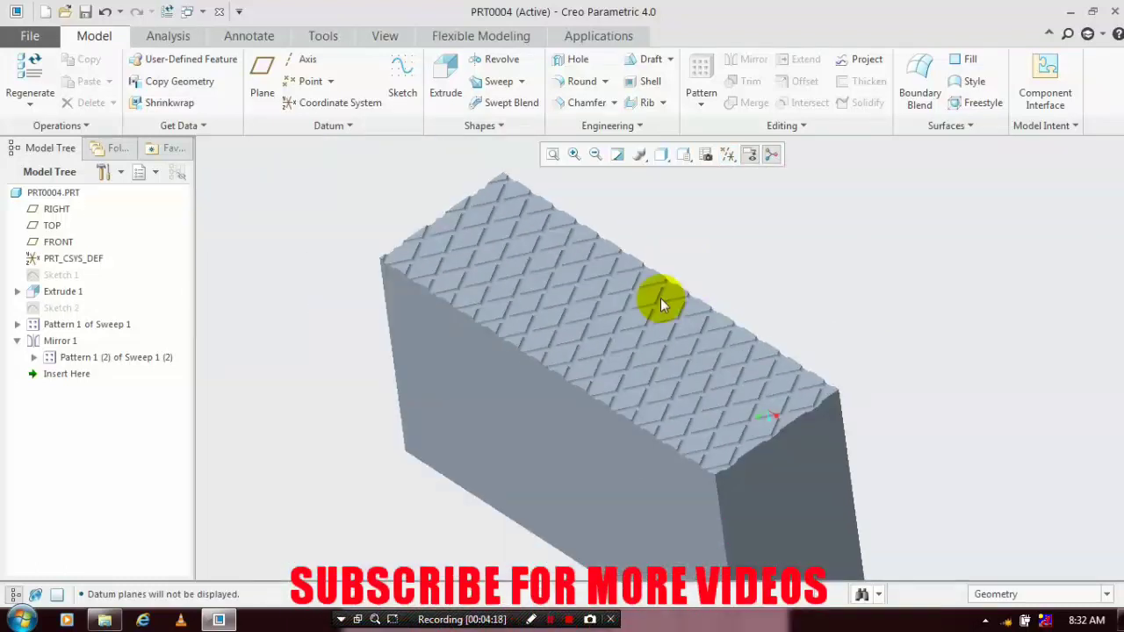
pyautogui.moveTo(661, 298); pyautogui.dragTo(578, 428, button='middle')
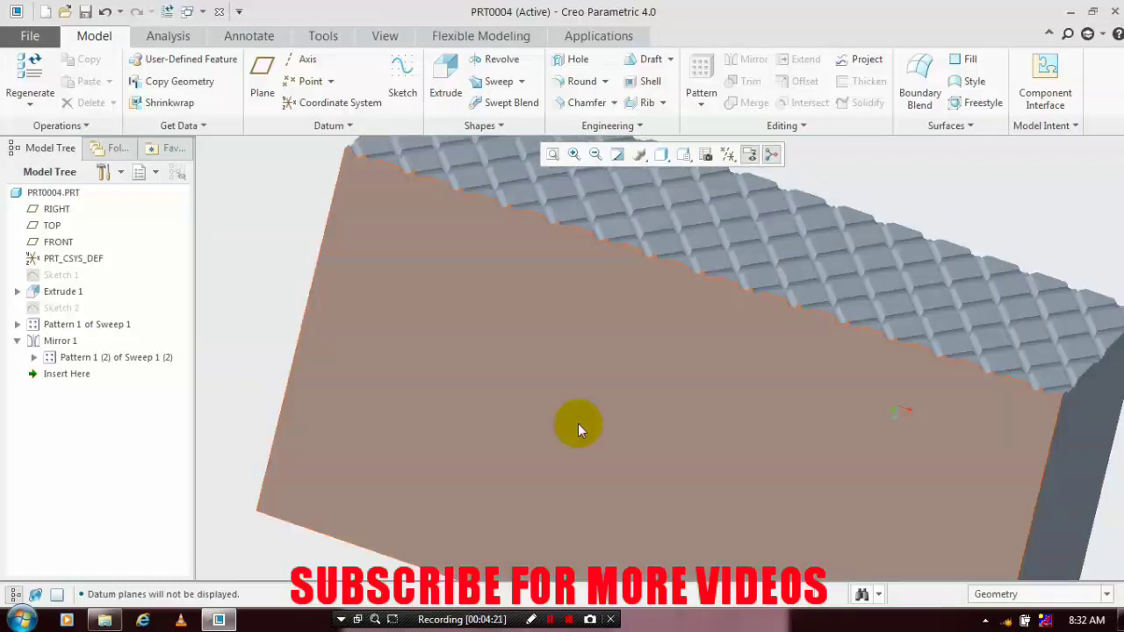
pyautogui.moveTo(750, 247); pyautogui.dragTo(876, 184, button='middle')
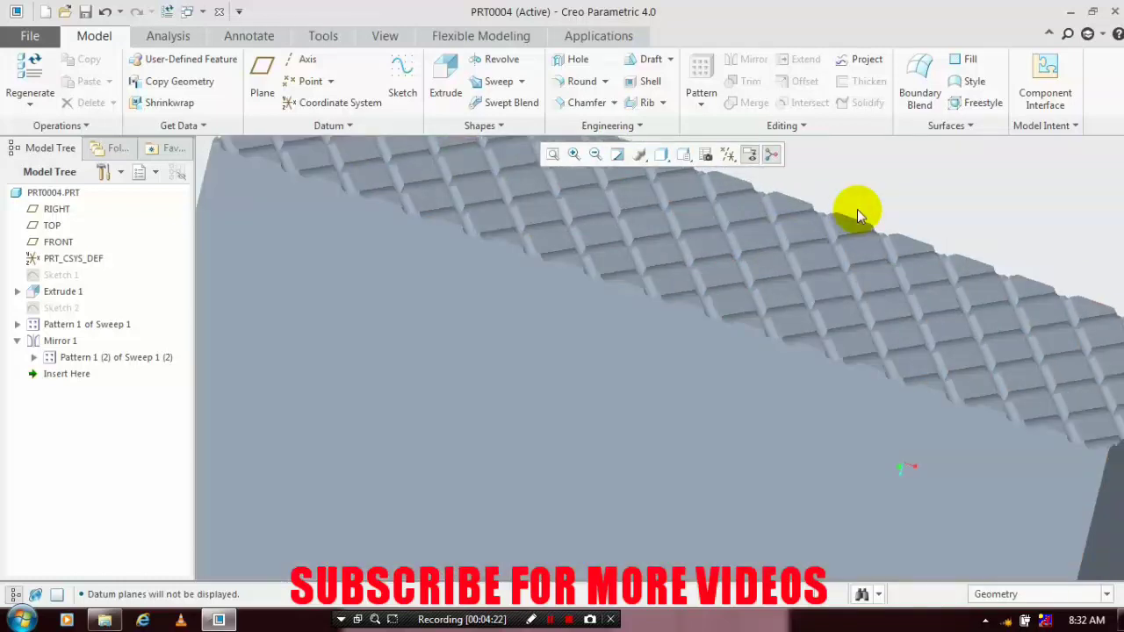
pyautogui.scroll(4, 857, 209)
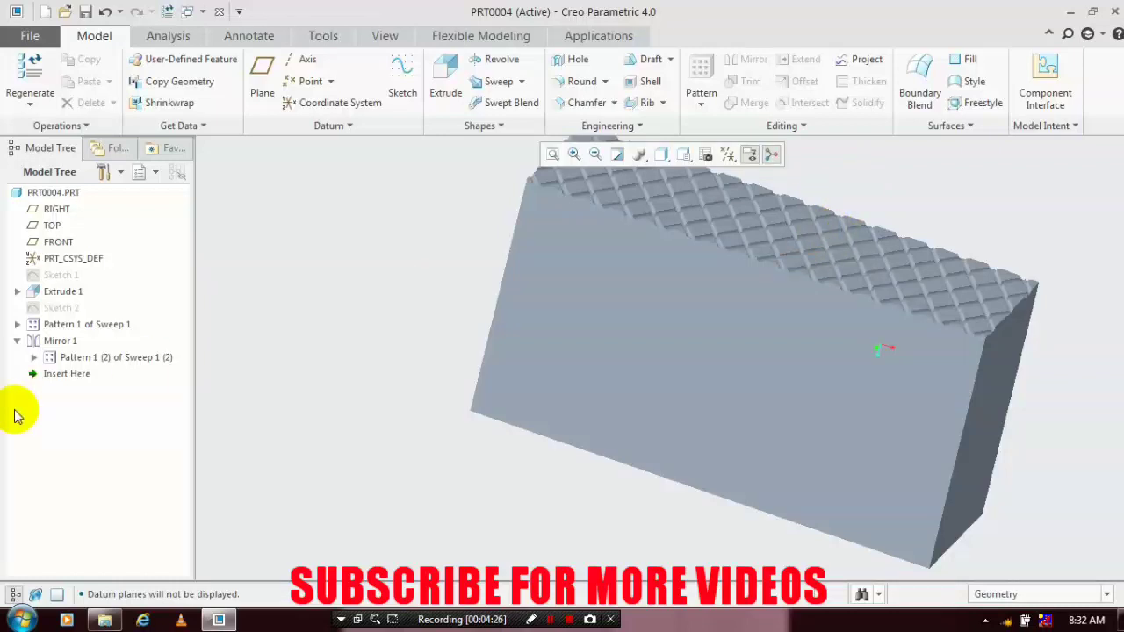
pyautogui.click(387, 35)
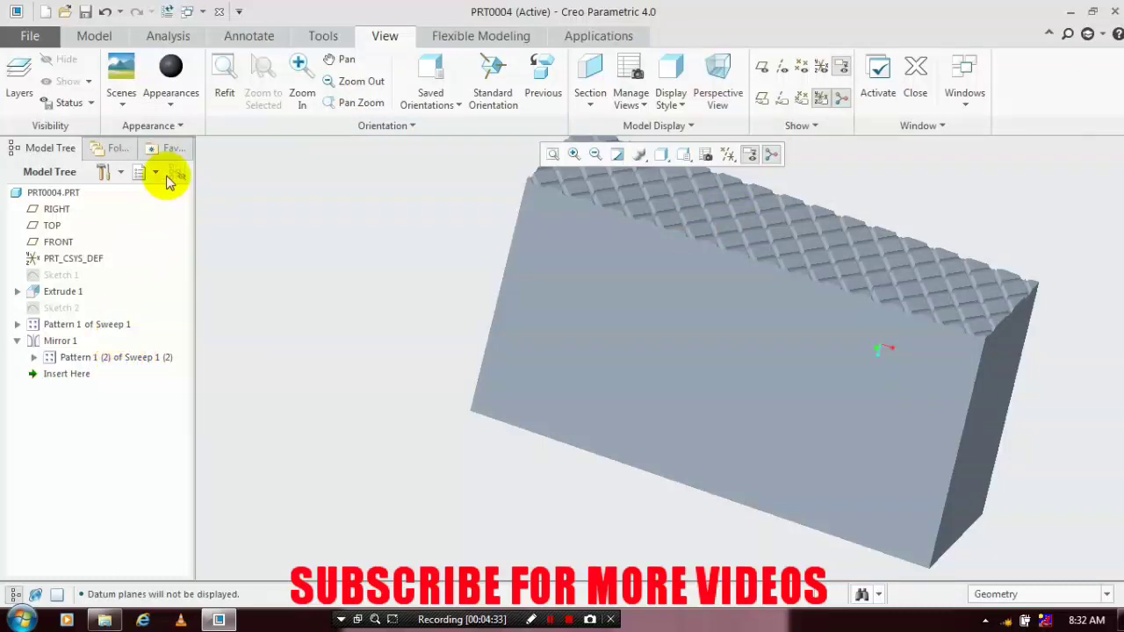
# Zoom in on the block and apply the std-metals copper appearance to the whole part.
pyautogui.click(172, 107)
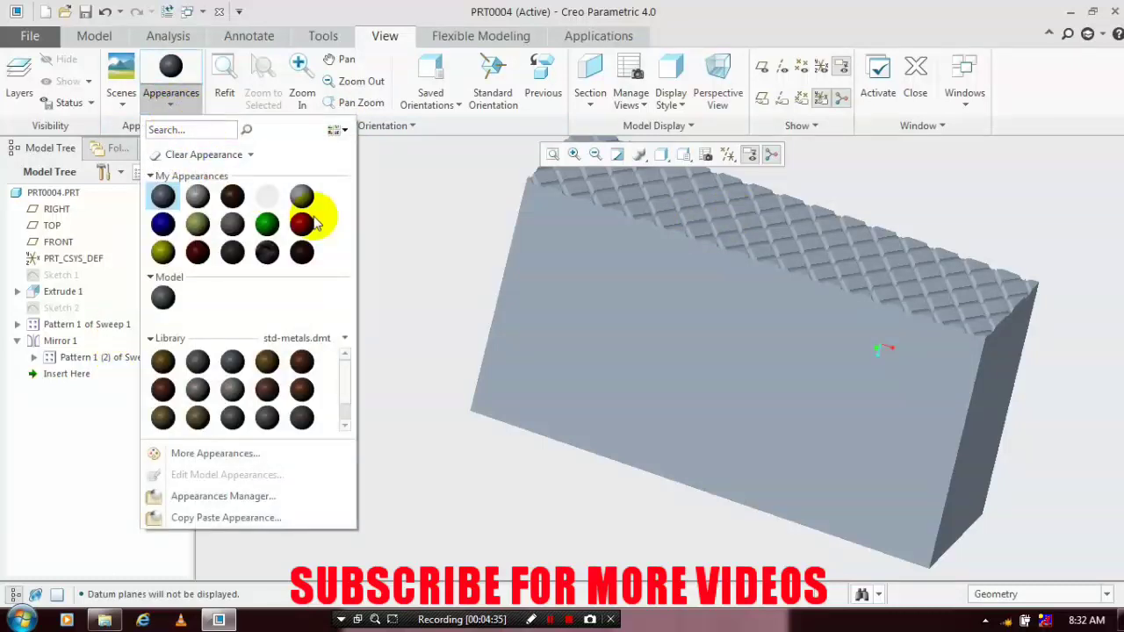
pyautogui.click(399, 230)
pyautogui.scroll(3, 444, 192)
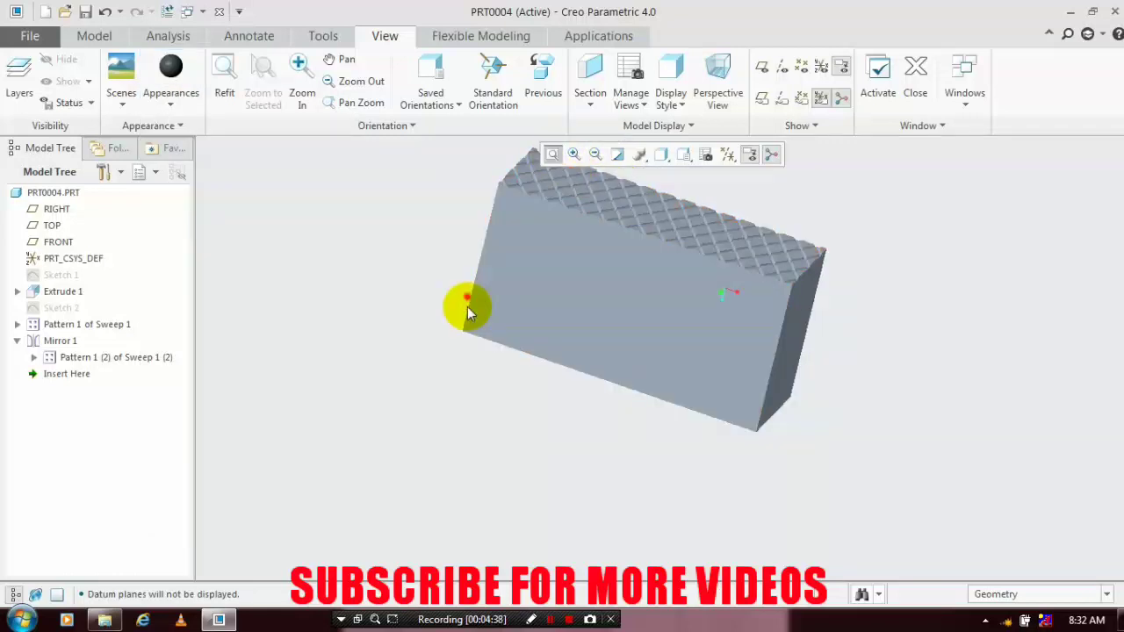
pyautogui.scroll(2, 467, 306)
pyautogui.moveTo(471, 244); pyautogui.dragTo(737, 457)
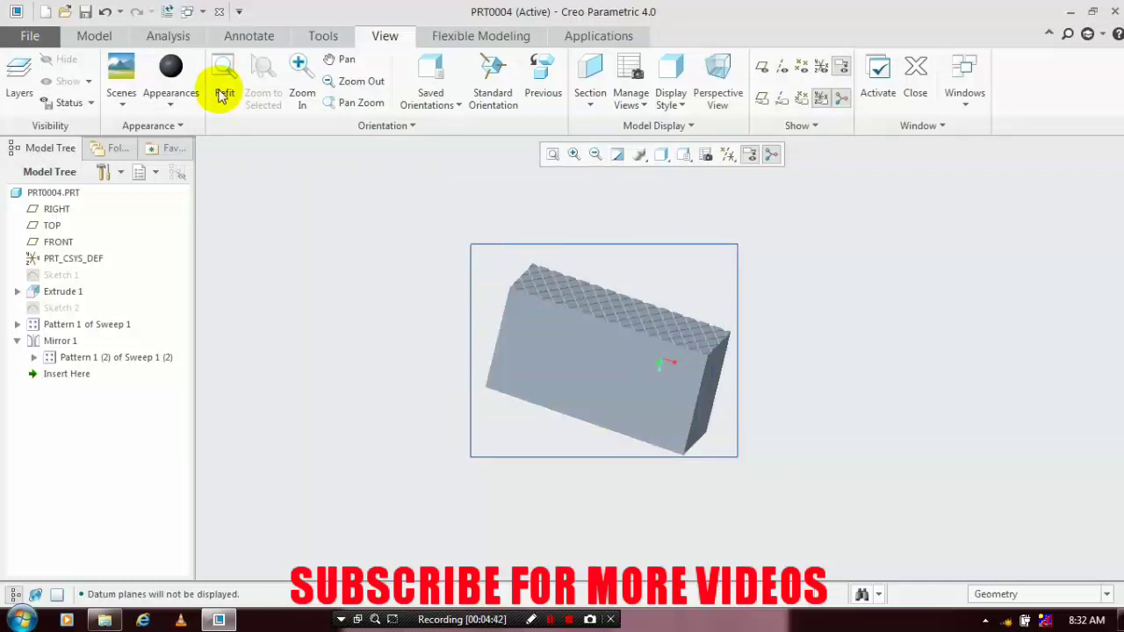
pyautogui.click(171, 106)
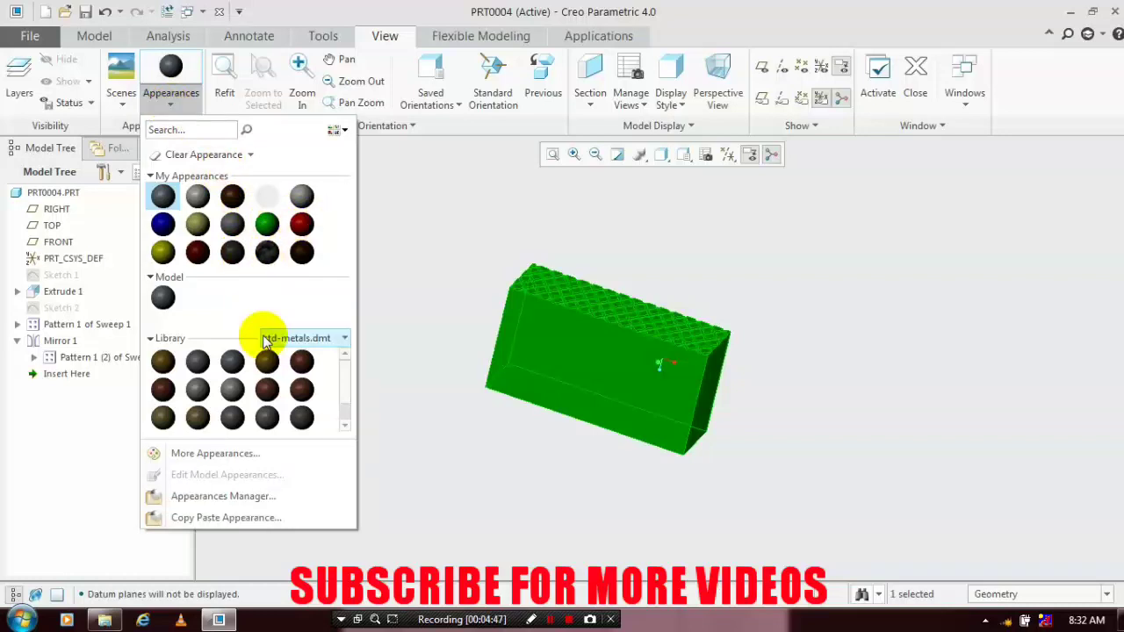
pyautogui.click(296, 393)
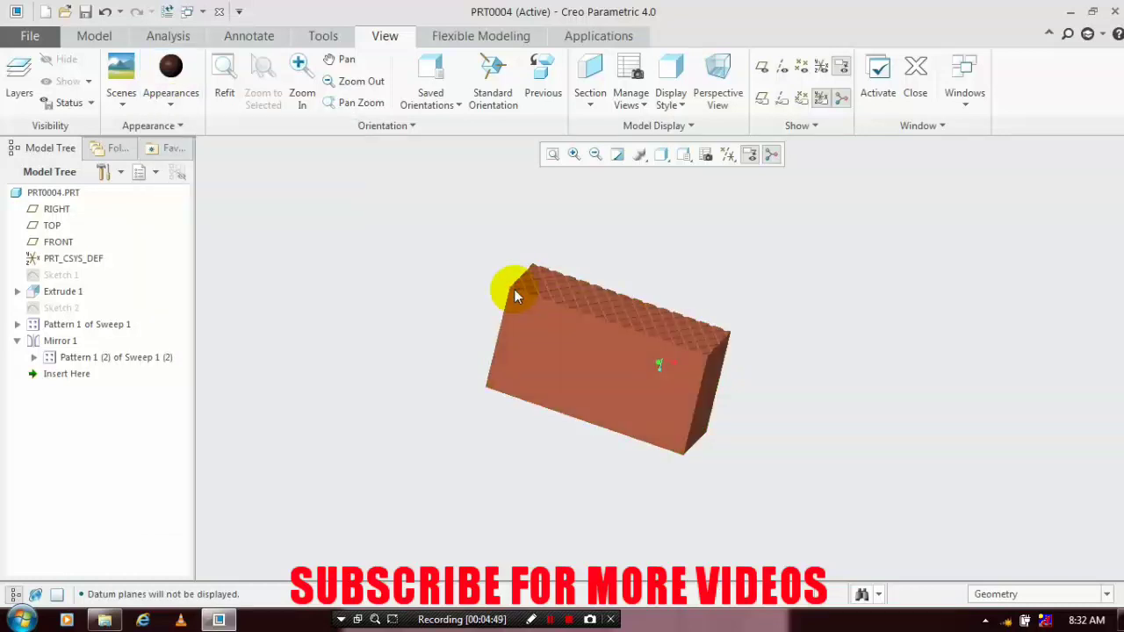
pyautogui.scroll(-4, 659, 227)
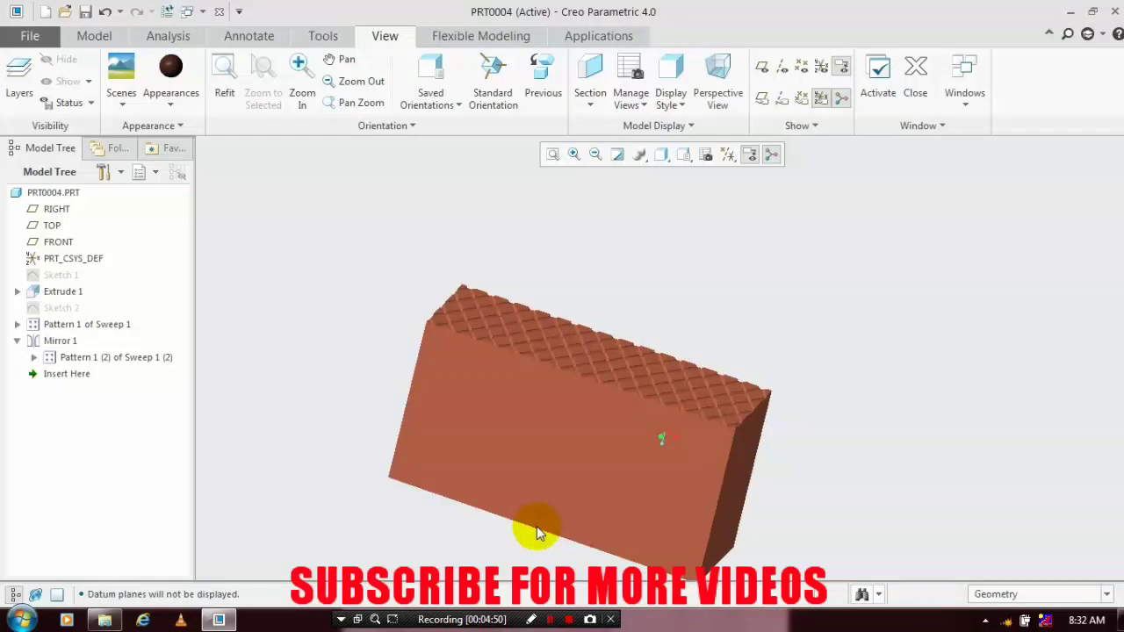
pyautogui.scroll(-3, 537, 526)
pyautogui.scroll(-2, 346, 473)
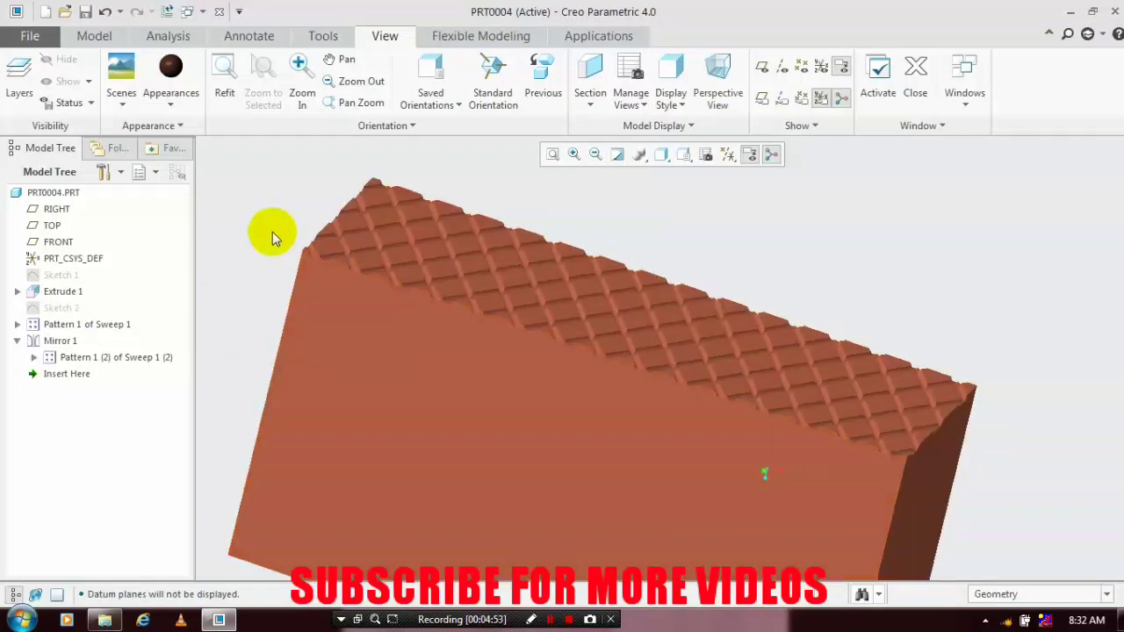
pyautogui.scroll(-2, 272, 232)
pyautogui.scroll(2, 273, 232)
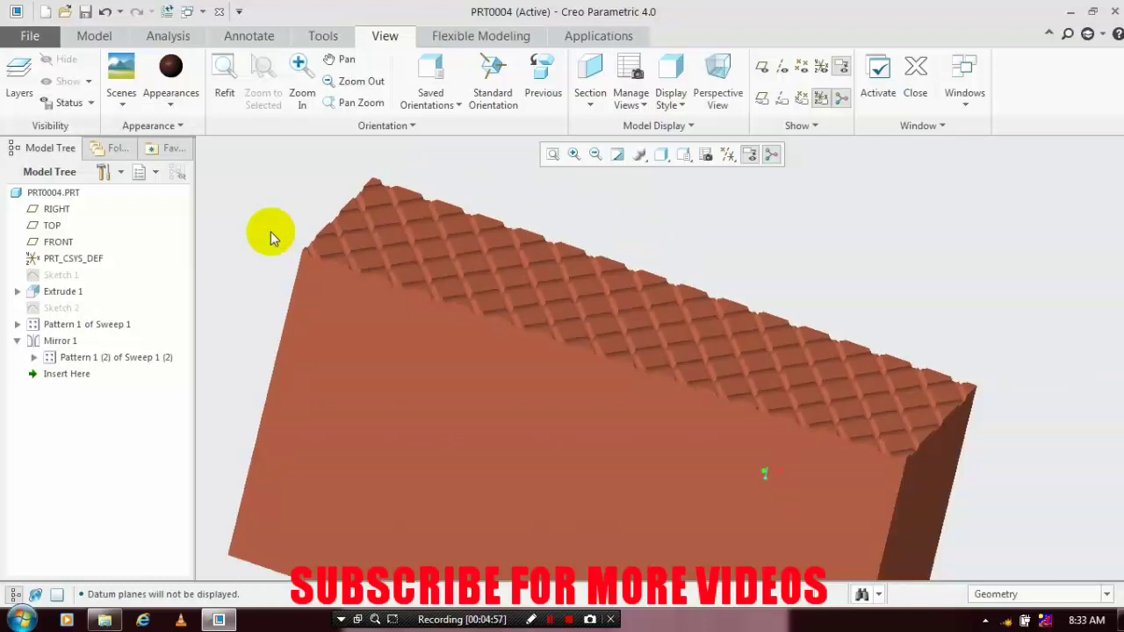